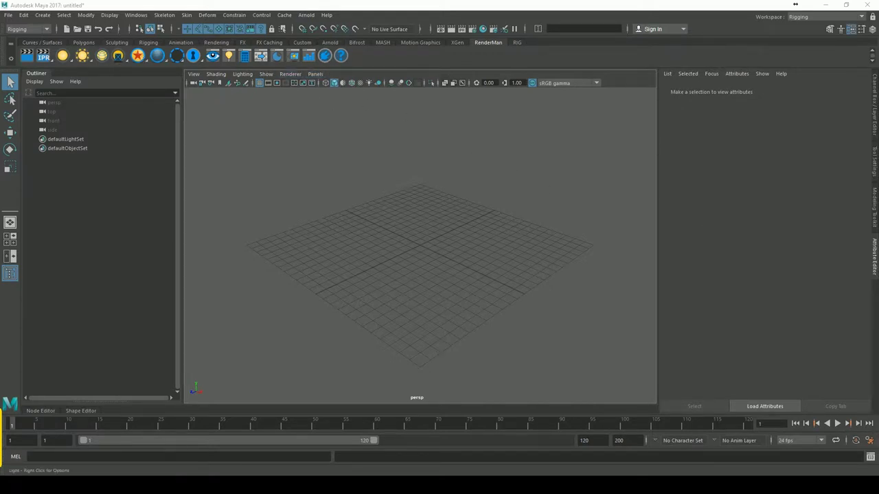
- Load the RenderMan for Maya 21.4 plugin from the RenderMan shelf
left_click(326, 56)
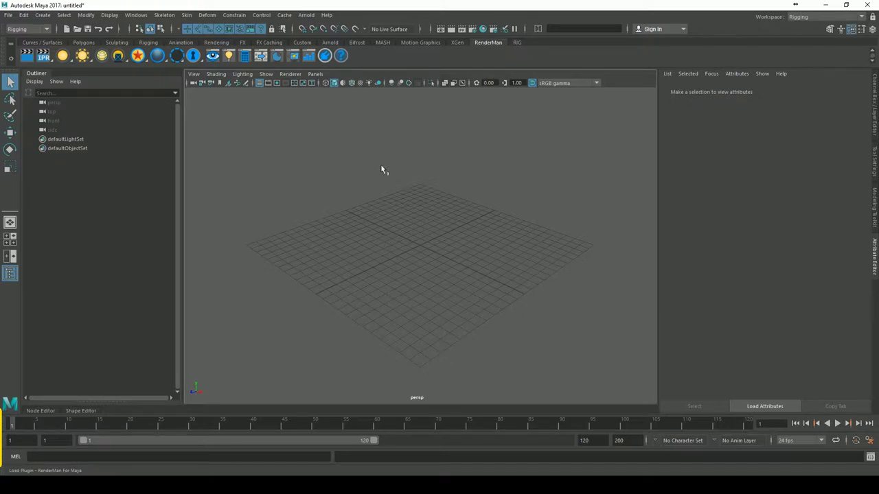
left_click(479, 35)
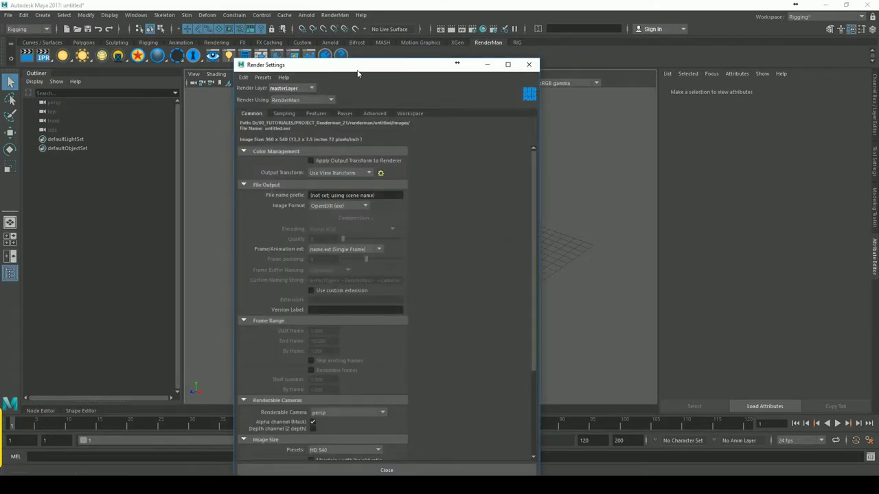
left_click_drag(357, 74, 361, 90)
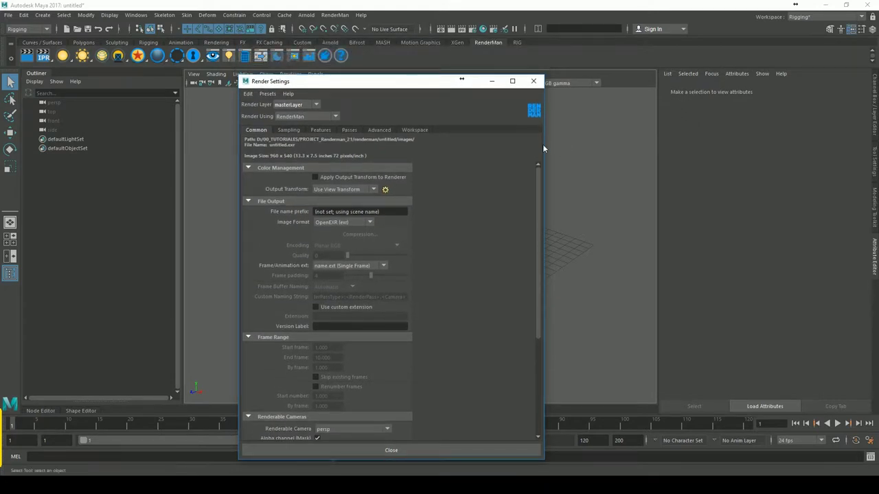
left_click_drag(543, 149, 440, 148)
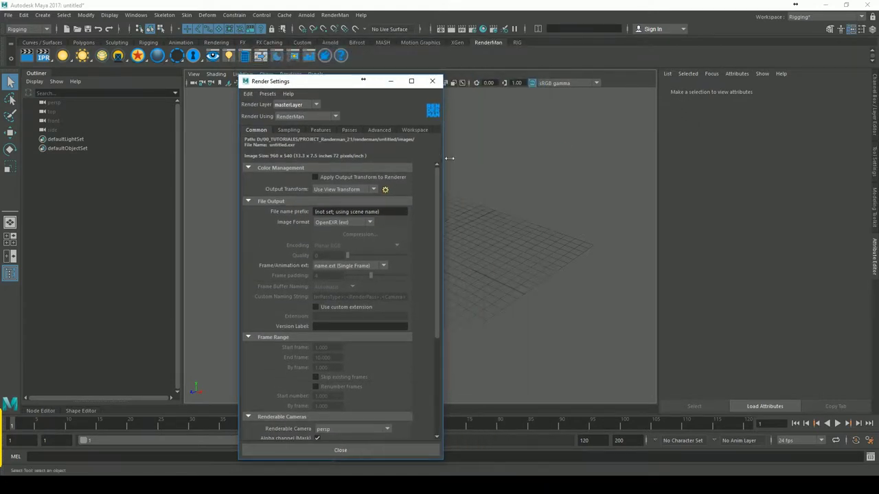
left_click(299, 118)
left_click(358, 116)
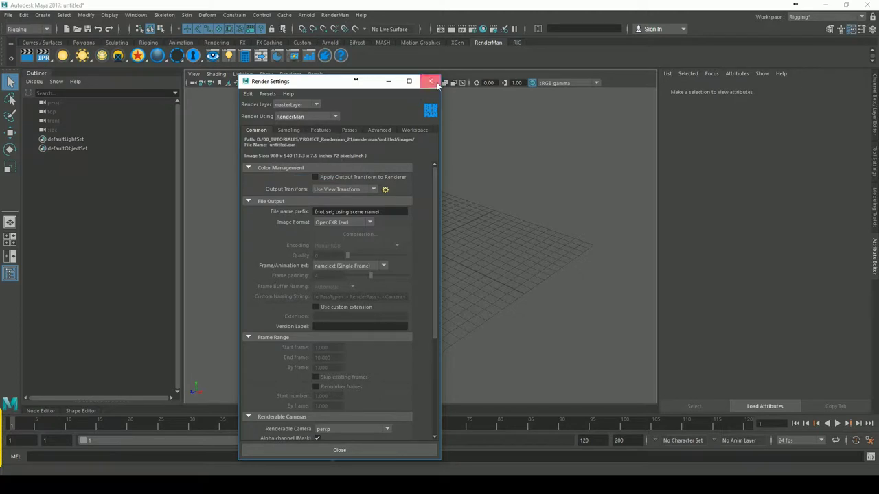
left_click(430, 81)
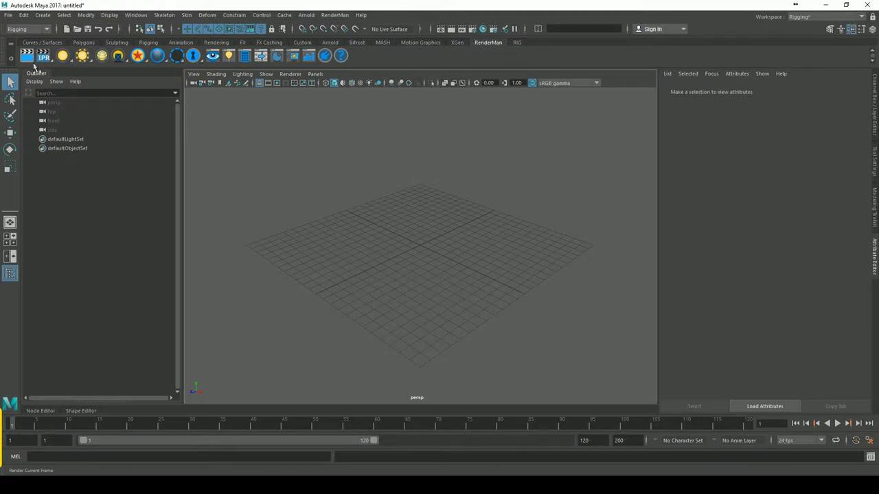
- Create a polygon plane, scale it up to fill the grid, and assign it a new PxrSurface material
left_click(43, 14)
mouse_move(69, 37)
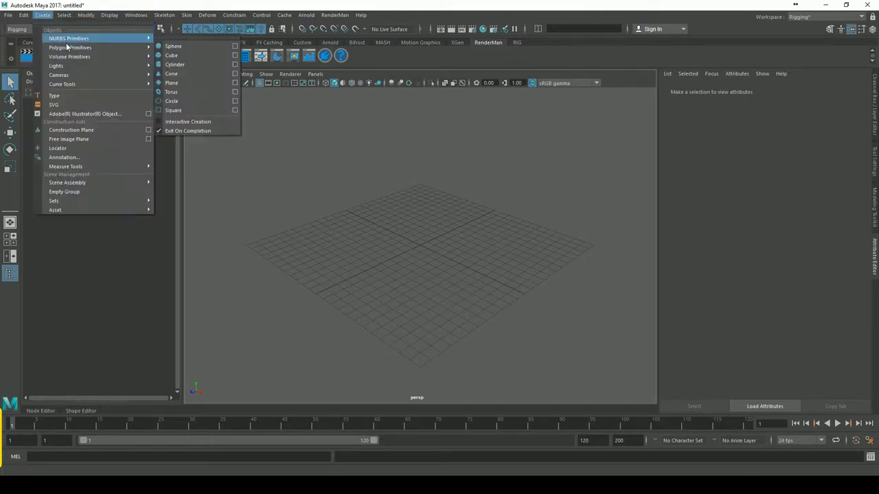
left_click(171, 92)
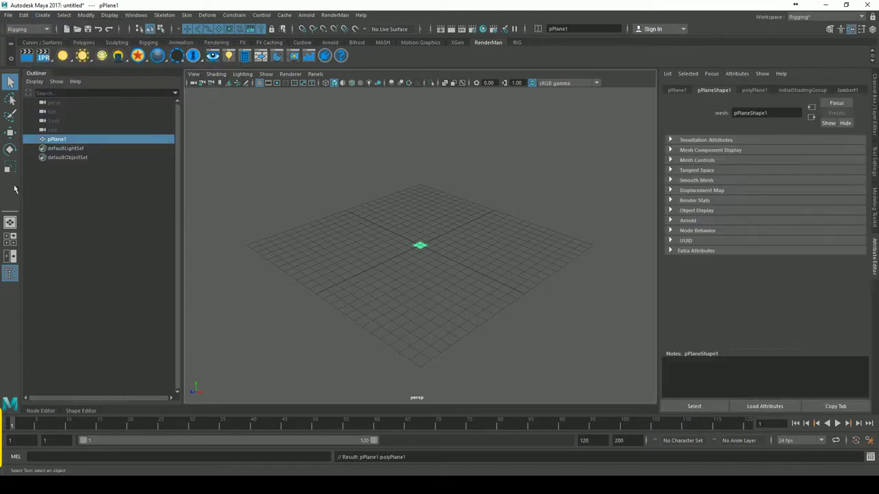
key("r")
left_click_drag(429, 255, 494, 250)
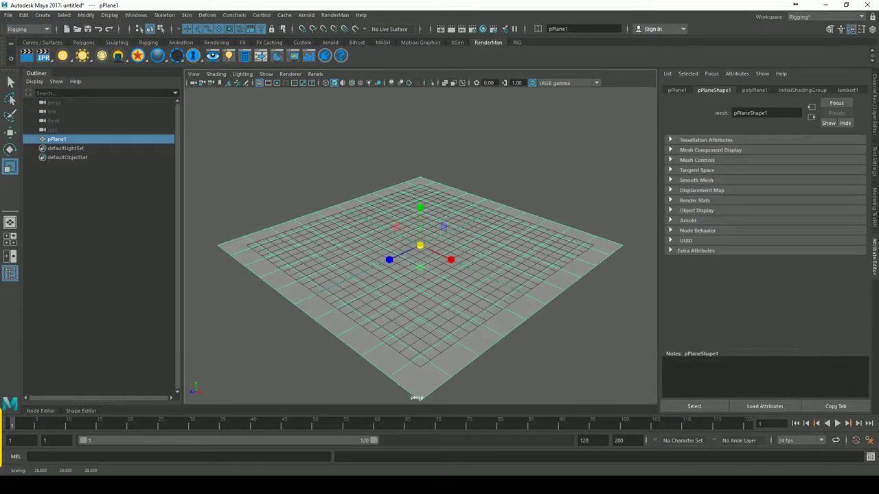
left_click(137, 55)
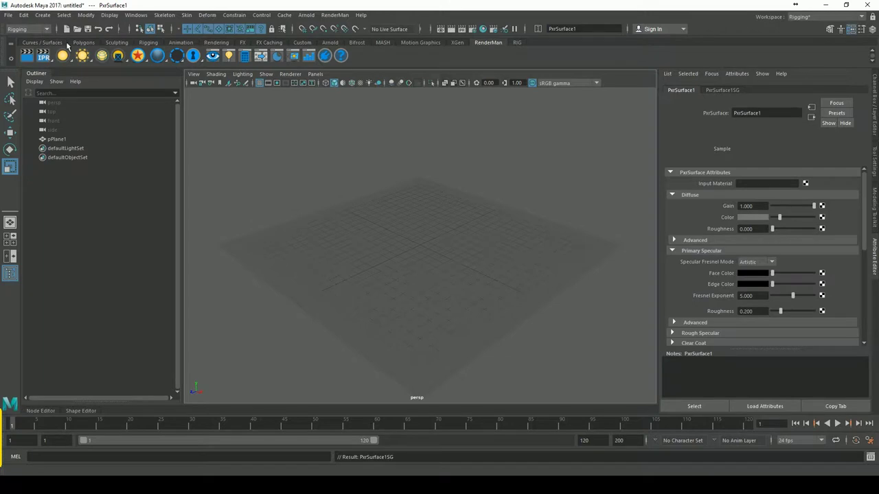
- Create a polygon sphere with its own PxrSurface material and raise it onto the plane
left_click(43, 15)
mouse_move(70, 47)
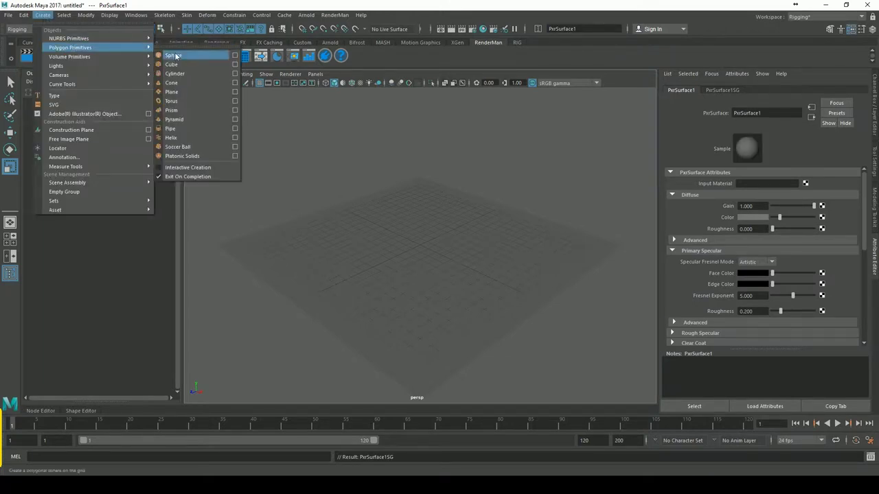
left_click(172, 54)
left_click(137, 55)
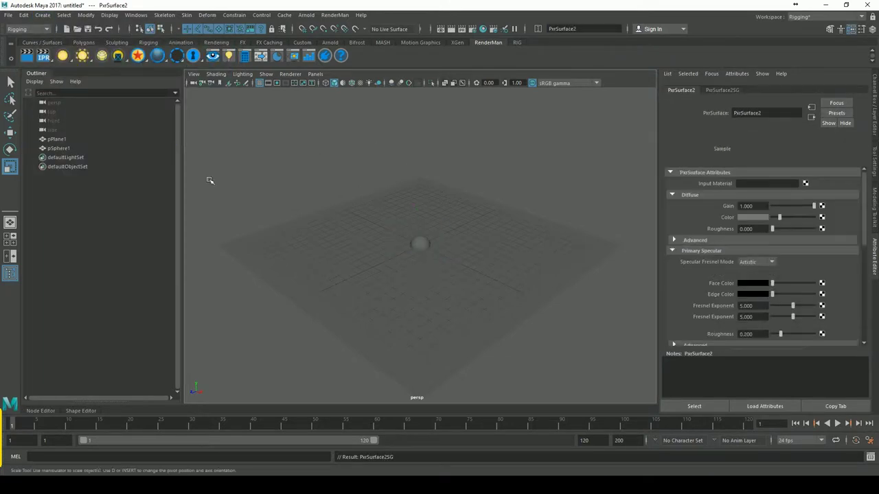
key("w")
left_click(426, 245)
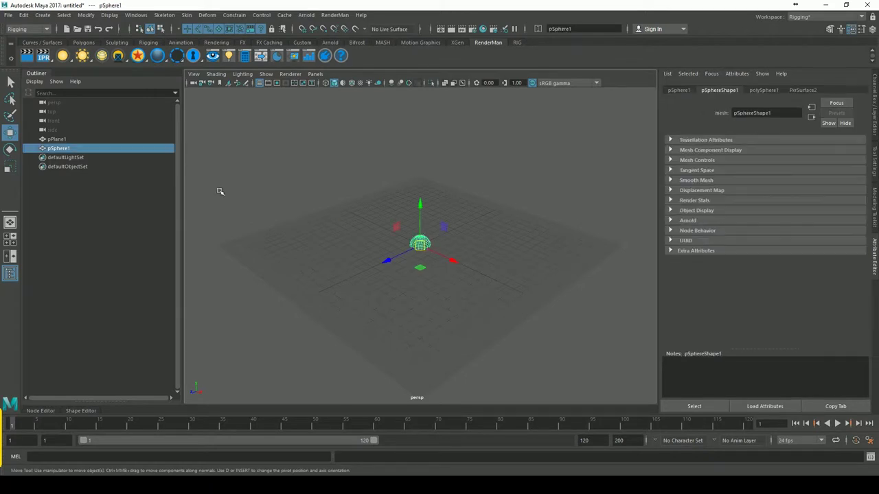
left_click_drag(427, 201, 423, 194)
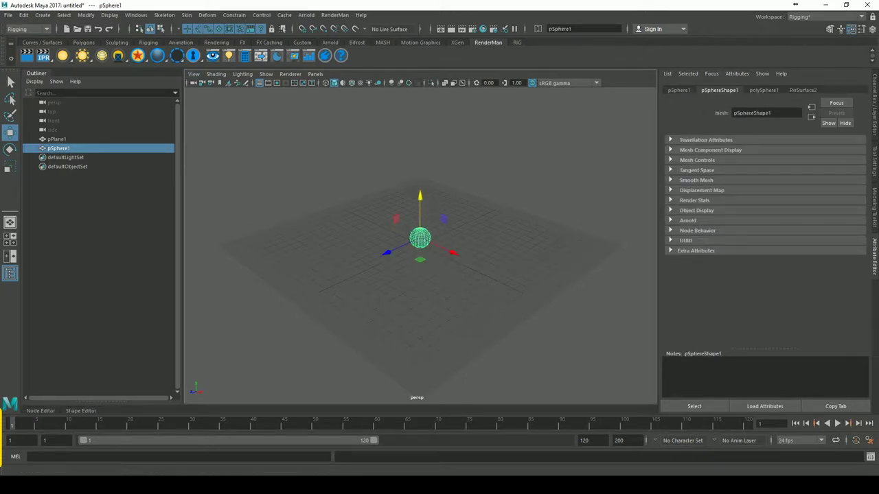
right_click(64, 57)
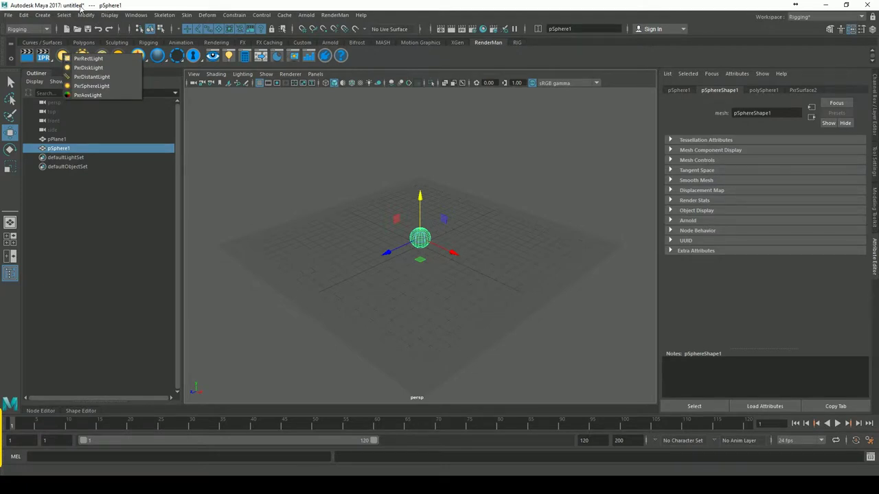
left_click(96, 6)
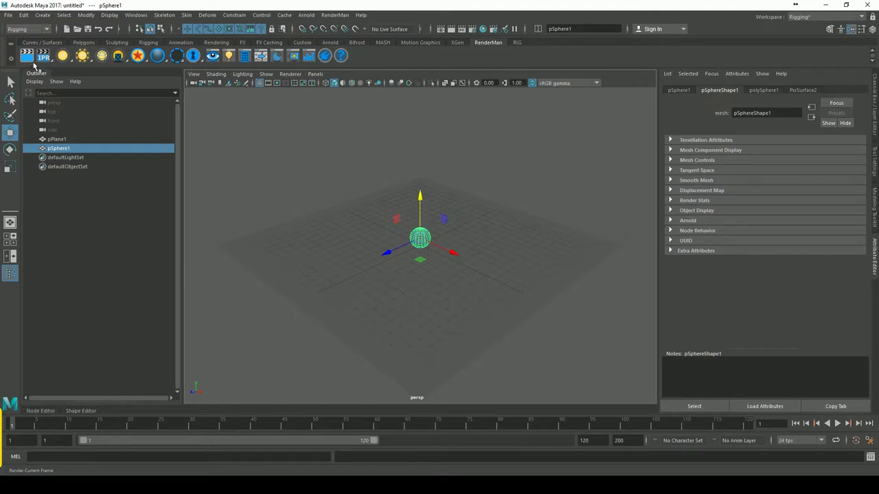
- Render the current frame in the it viewer and move the viewer window aside
left_click(27, 56)
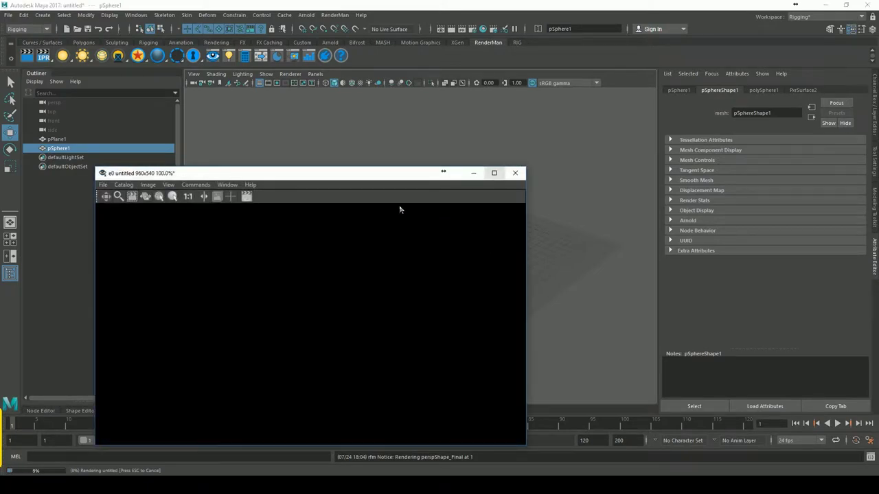
left_click_drag(344, 173, 329, 134)
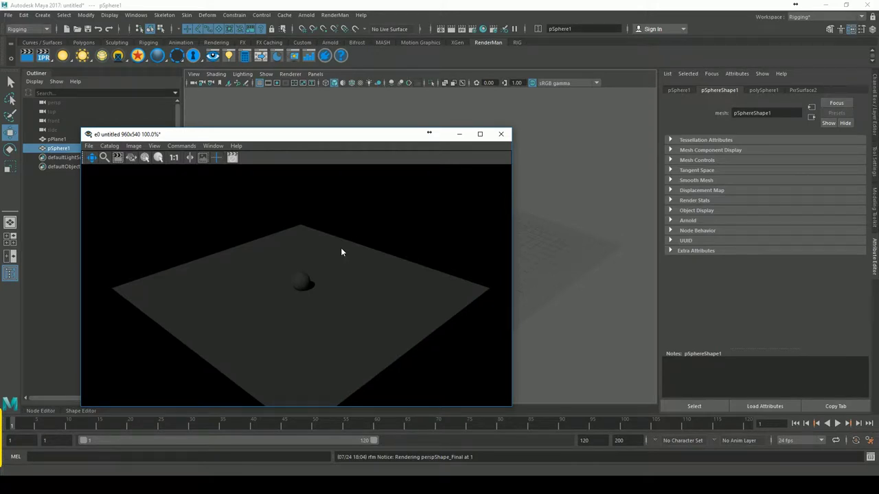
left_click_drag(314, 137, 560, 125)
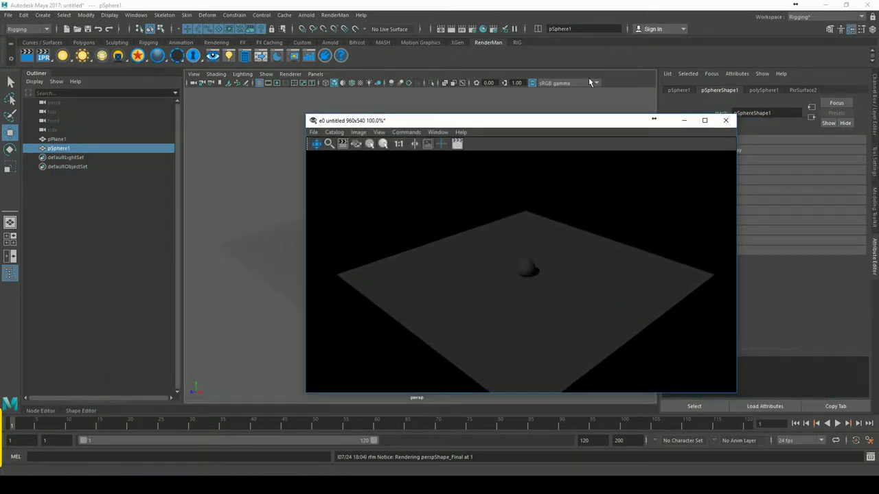
- Turn off Enable Default Light in Render Settings' Render Options and render the frame again
left_click(480, 29)
left_click_drag(287, 80, 129, 82)
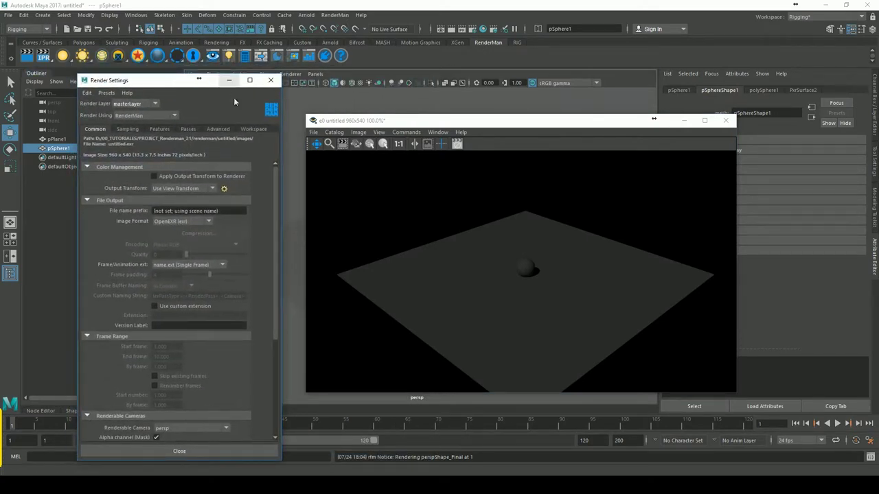
left_click_drag(274, 187, 283, 288)
left_click(122, 436)
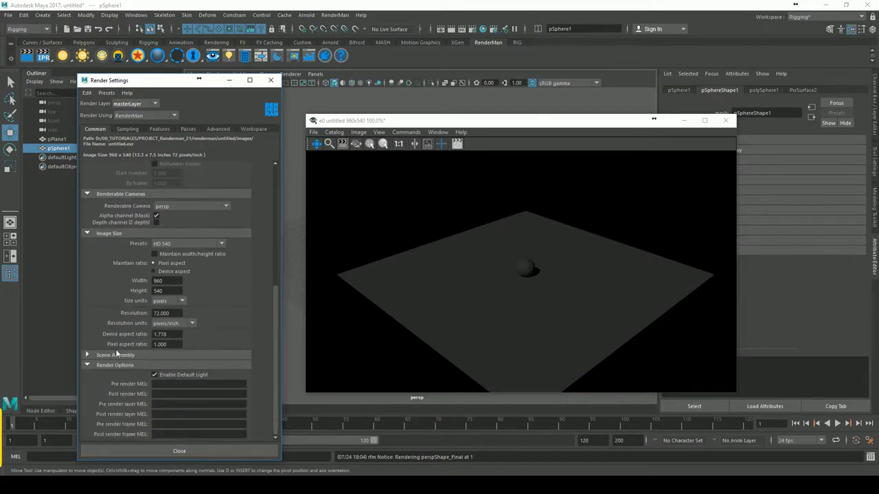
left_click(154, 375)
left_click(271, 80)
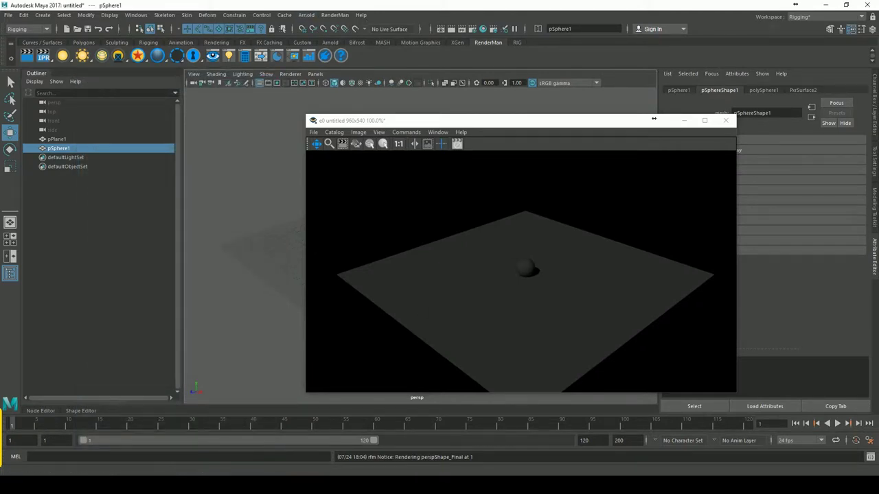
left_click(27, 60)
- Close the black it render viewer and discard the unsaved render session
mouse_move(544, 123)
left_mouse_down()
mouse_move(409, 118)
mouse_move(457, 117)
left_mouse_up()
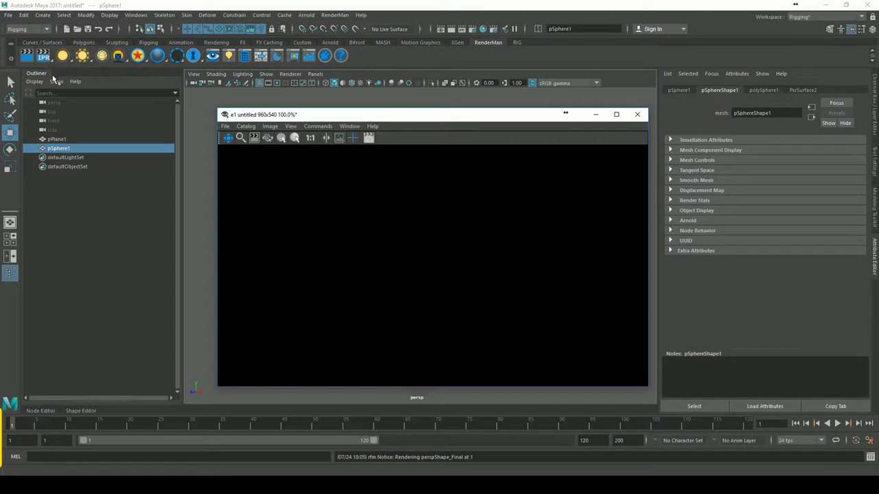
left_click(637, 114)
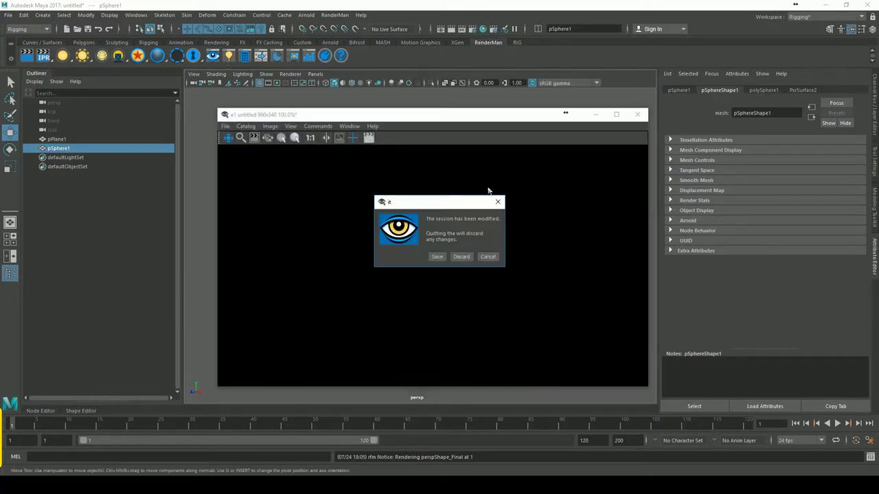
left_click(461, 256)
- Add a PxrDistantLight, enlarge it, raise it above the sphere and tilt it down toward it
left_click(62, 55)
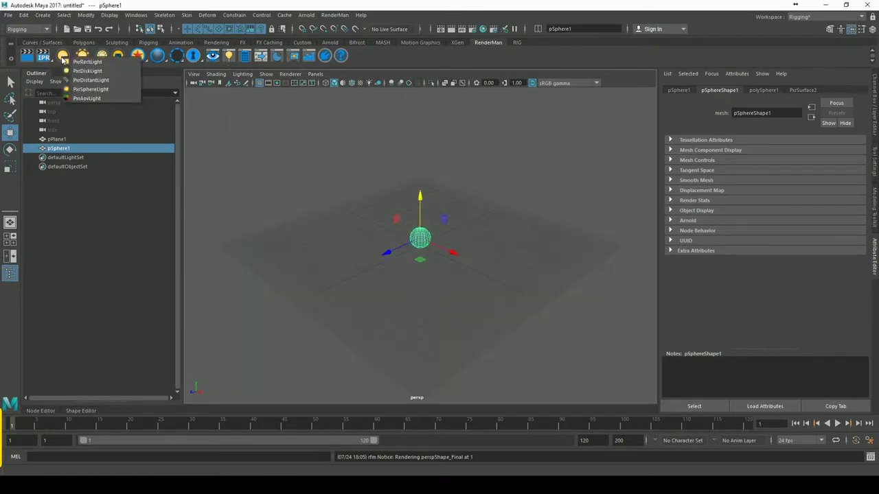
left_click(90, 79)
left_click(10, 167)
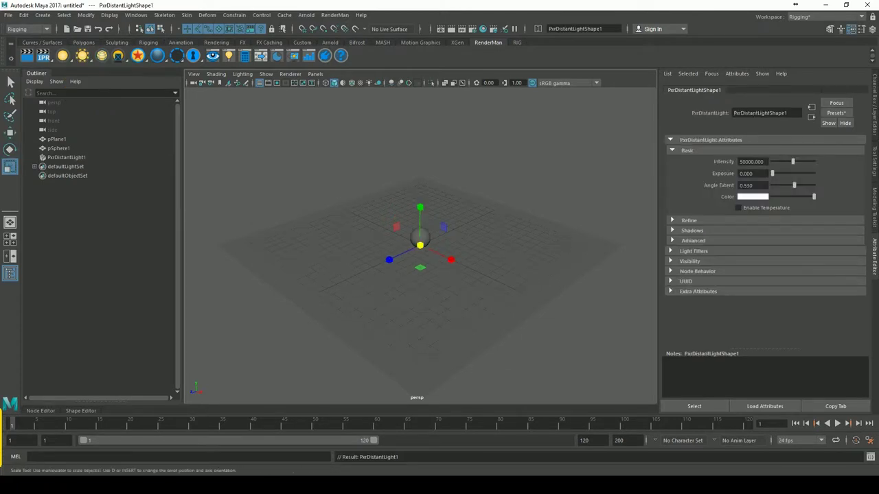
left_click_drag(429, 251, 477, 232)
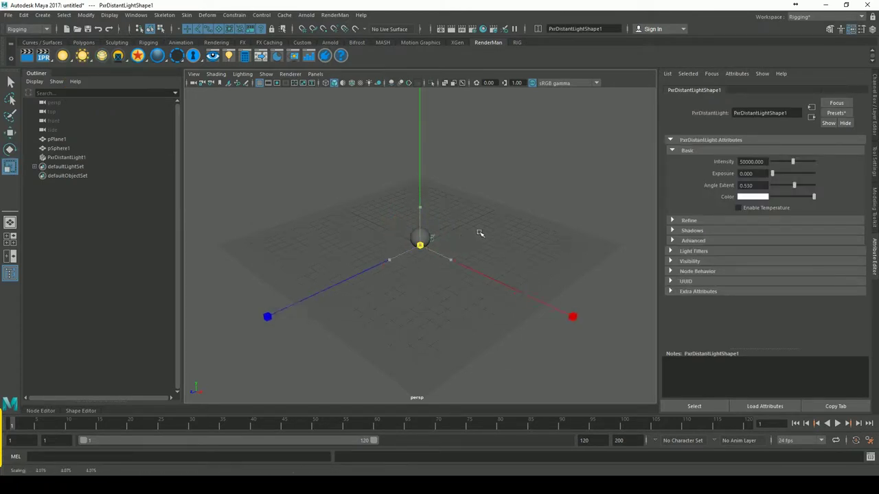
left_click(10, 133)
mouse_move(419, 207)
left_mouse_down()
mouse_move(420, 141)
mouse_move(412, 199)
left_mouse_up()
left_click(10, 150)
mouse_move(494, 164)
right_mouse_down("alt")
mouse_move(663, 163)
mouse_move(526, 195)
right_mouse_up("alt")
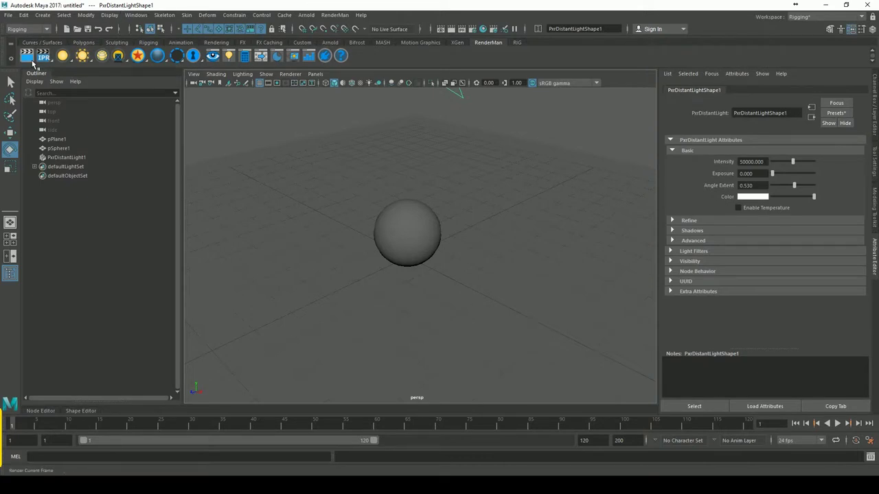
- Render the distant-lit scene, then close the it viewer and discard the session
left_click(28, 57)
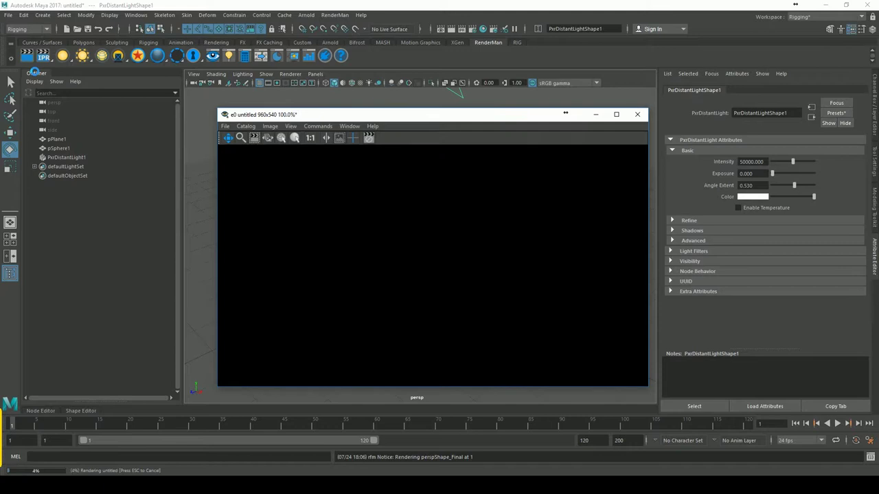
mouse_move(452, 119)
left_mouse_down()
mouse_move(309, 167)
mouse_move(310, 273)
left_mouse_up()
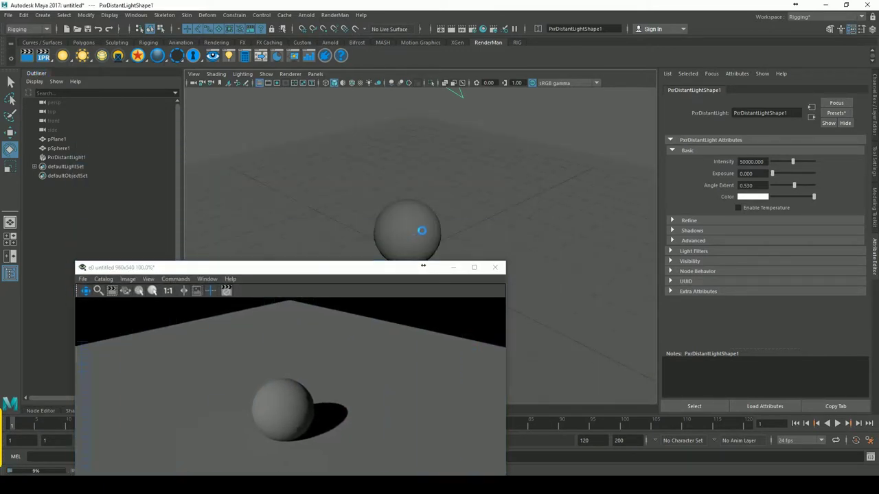
left_click(419, 233)
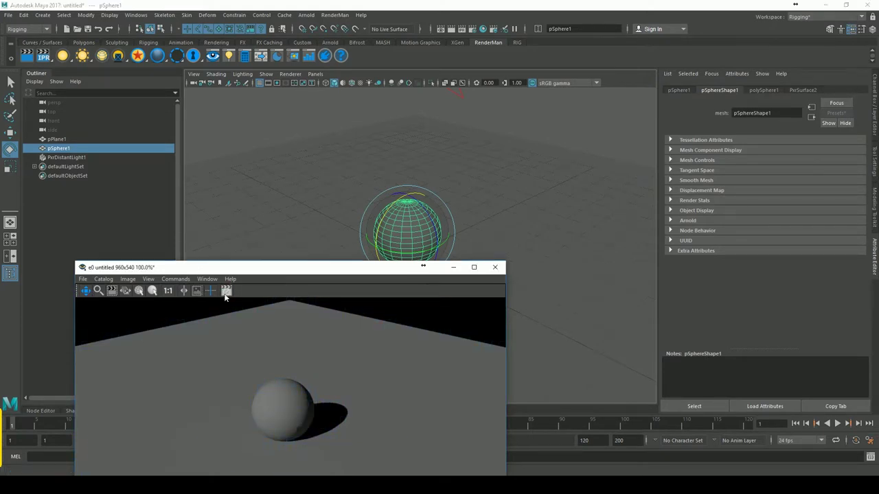
mouse_move(285, 263)
left_mouse_down()
mouse_move(274, 248)
mouse_move(305, 217)
left_mouse_up()
left_click(473, 212)
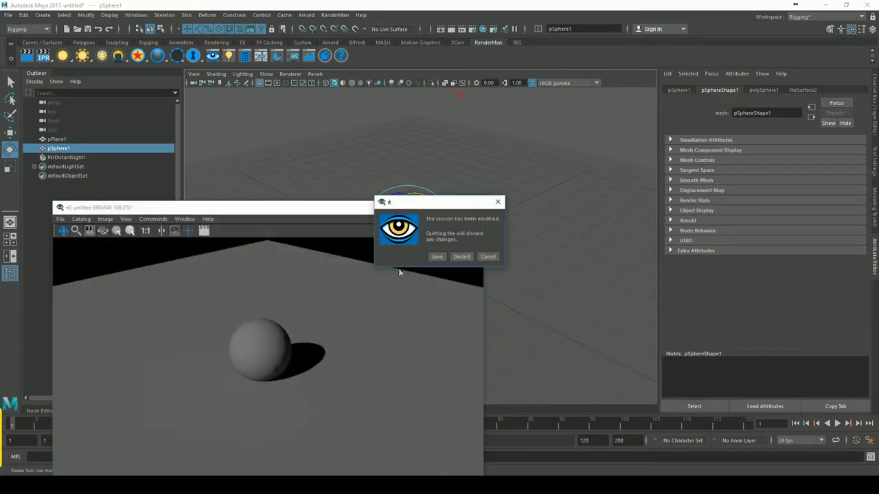
left_click(458, 257)
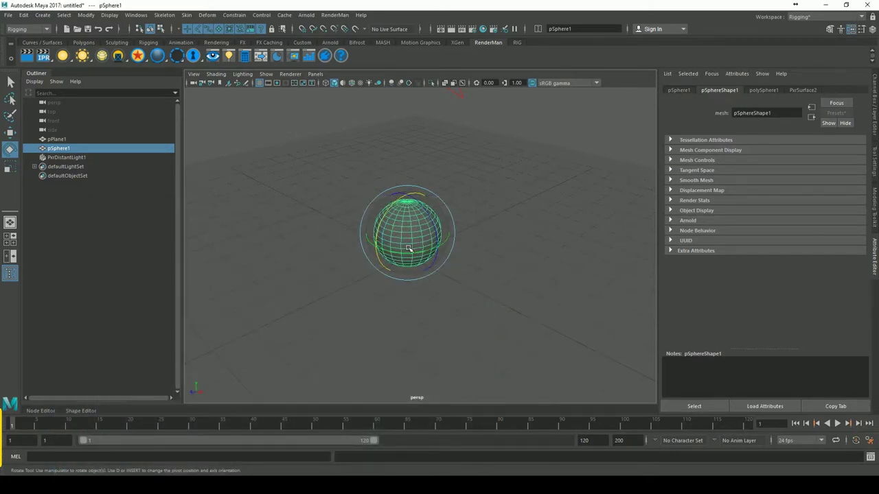
- Select the ground plane and render the frame again in a new it viewer
left_click(513, 237)
left_click(29, 60)
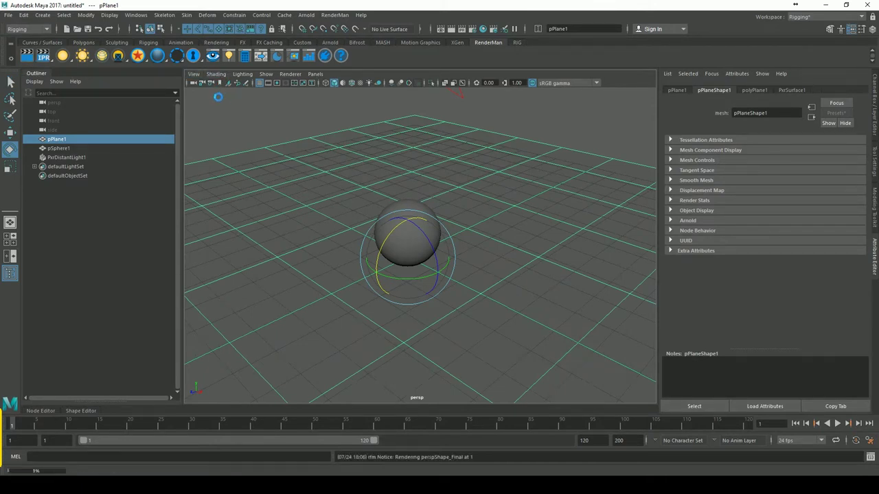
mouse_move(250, 213)
left_mouse_down()
mouse_move(401, 105)
mouse_move(661, 124)
left_mouse_up()
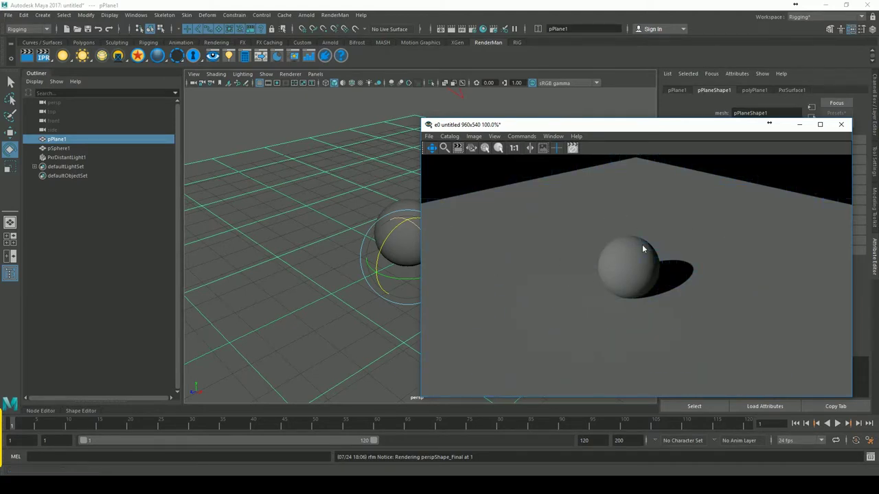
left_click(483, 29)
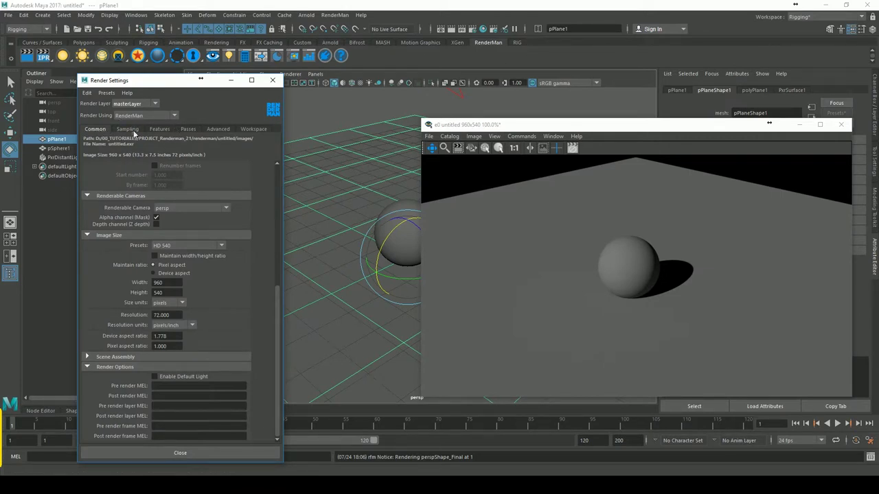
left_click(128, 129)
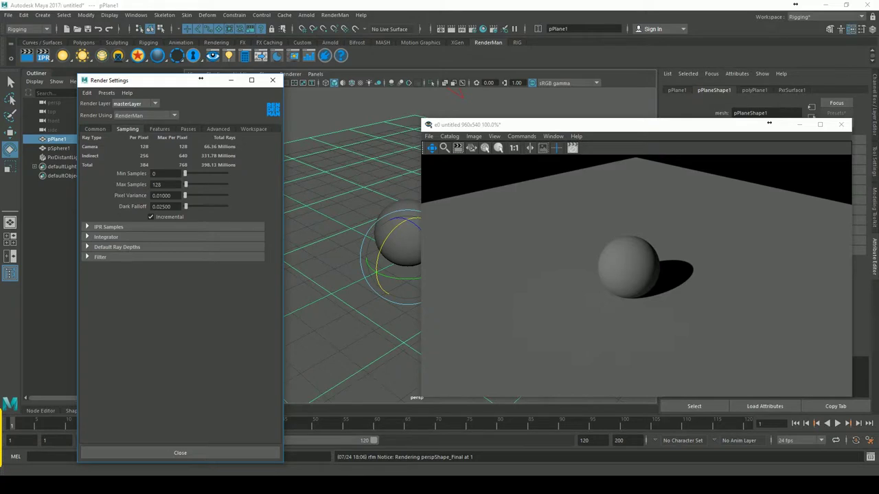
left_click(86, 227)
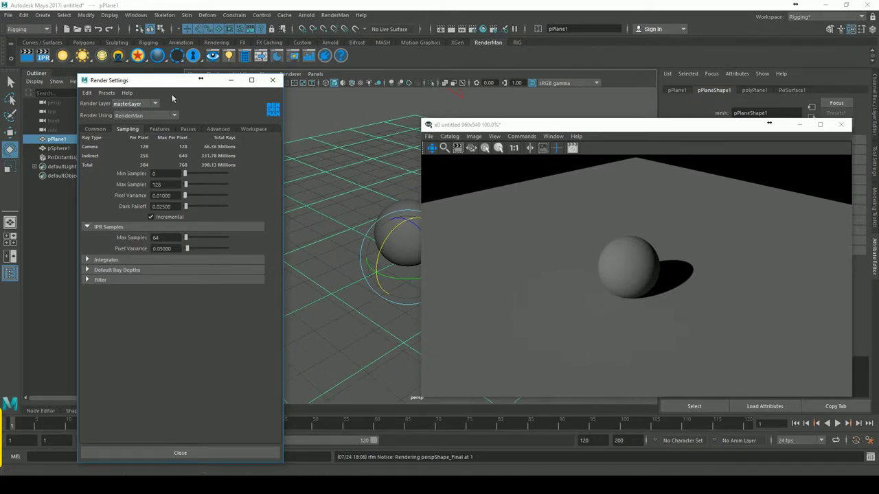
left_click_drag(155, 80, 204, 83)
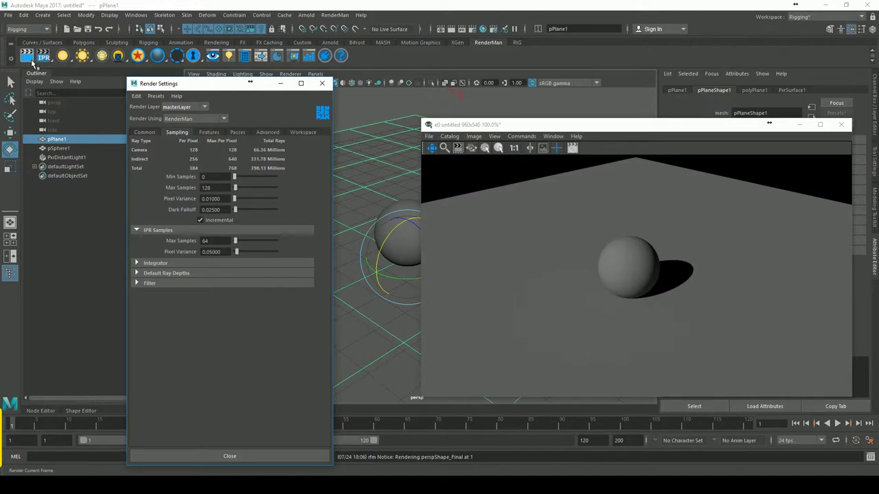
left_click(216, 240)
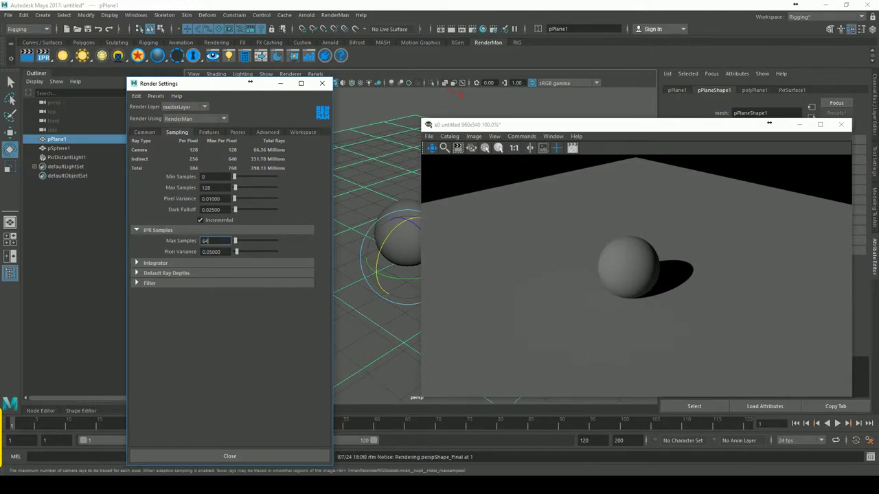
left_click(322, 83)
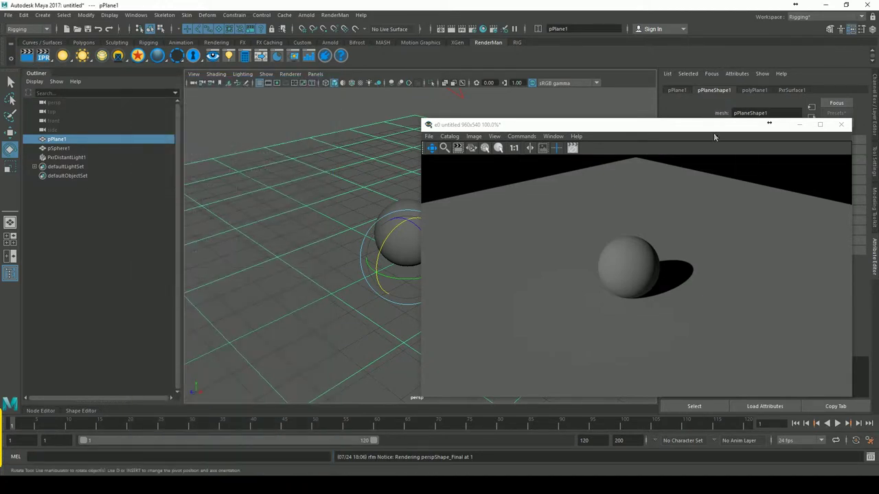
left_click_drag(714, 130, 718, 129)
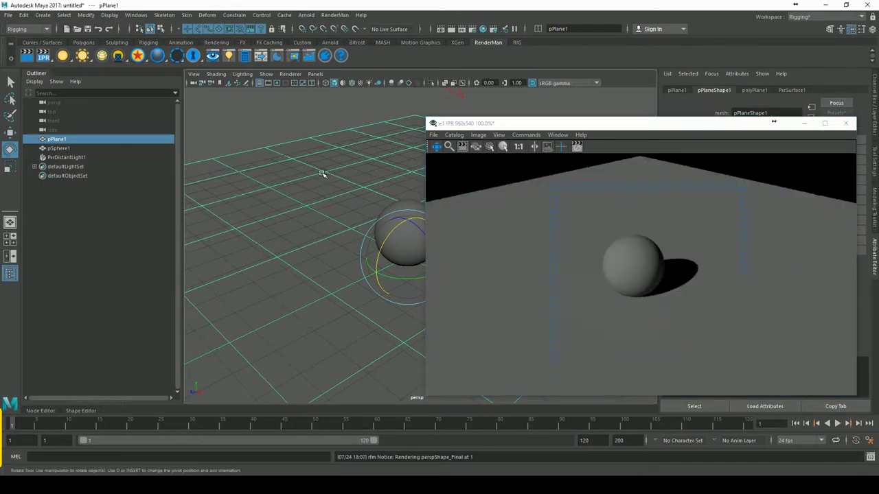
- Orbit the camera to a steeper angle while the IPR preview updates, then close and discard it
left_click_drag(310, 242, 290, 218, "alt")
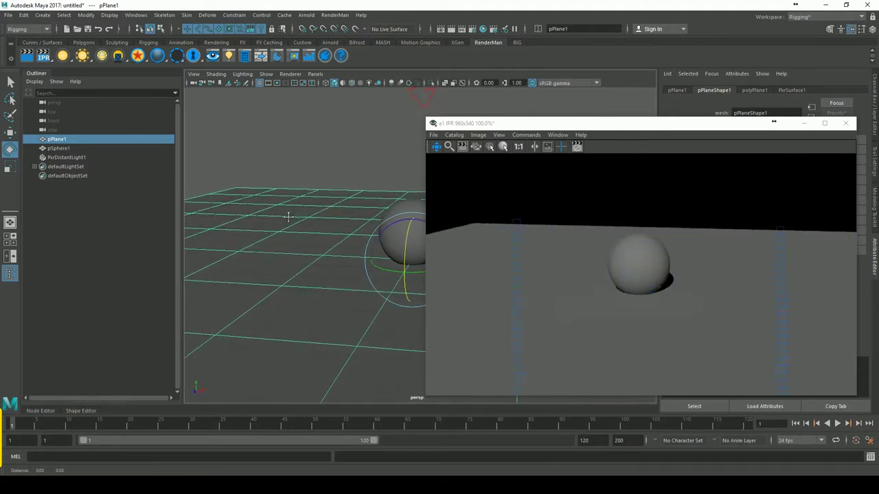
mouse_move(297, 255)
left_mouse_down("alt")
mouse_move(272, 259)
mouse_move(288, 255)
left_mouse_up("alt")
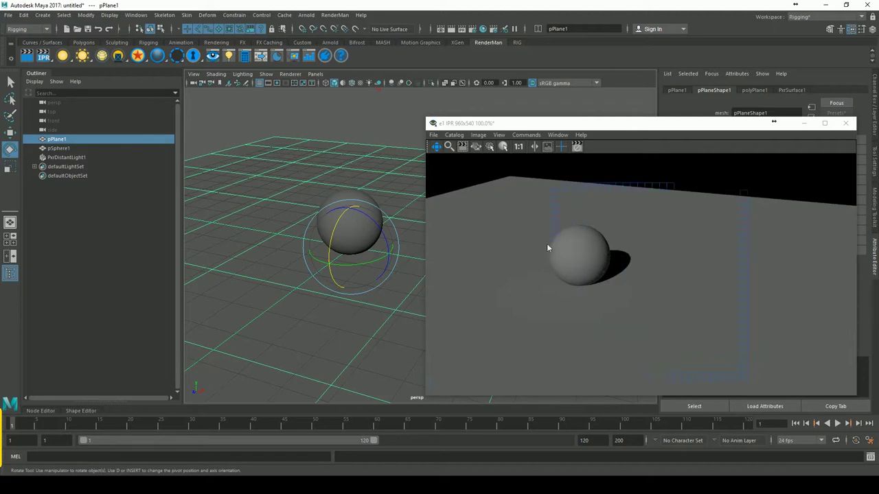
left_click_drag(836, 125, 686, 132)
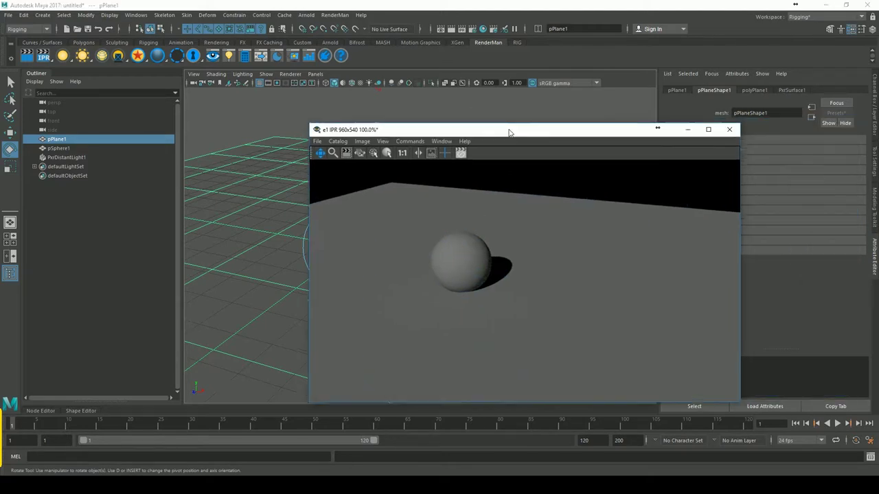
left_click(695, 130)
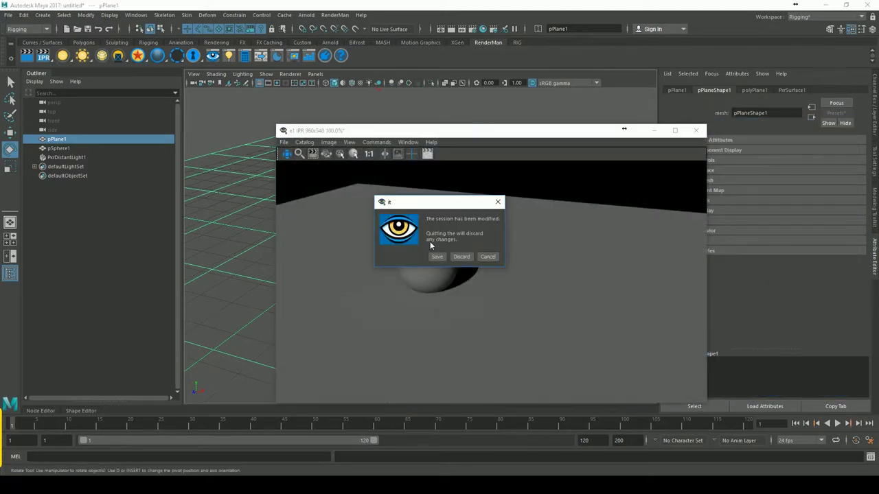
left_click(463, 257)
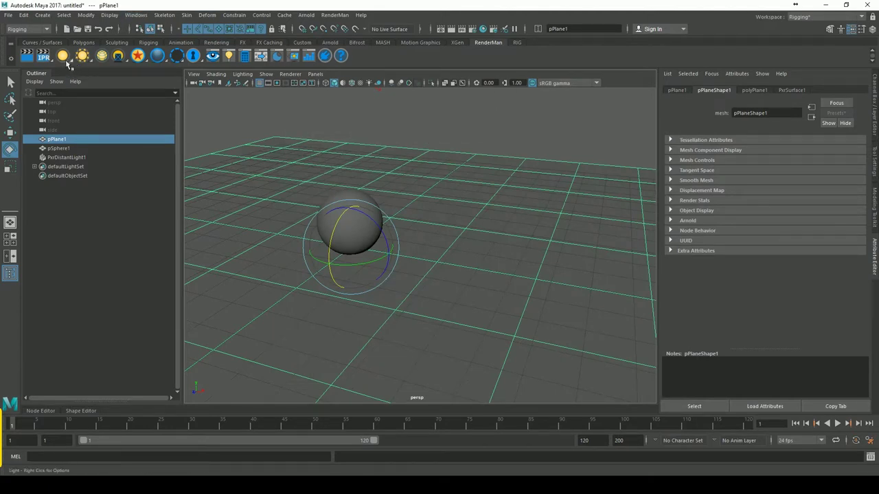
right_click(63, 59)
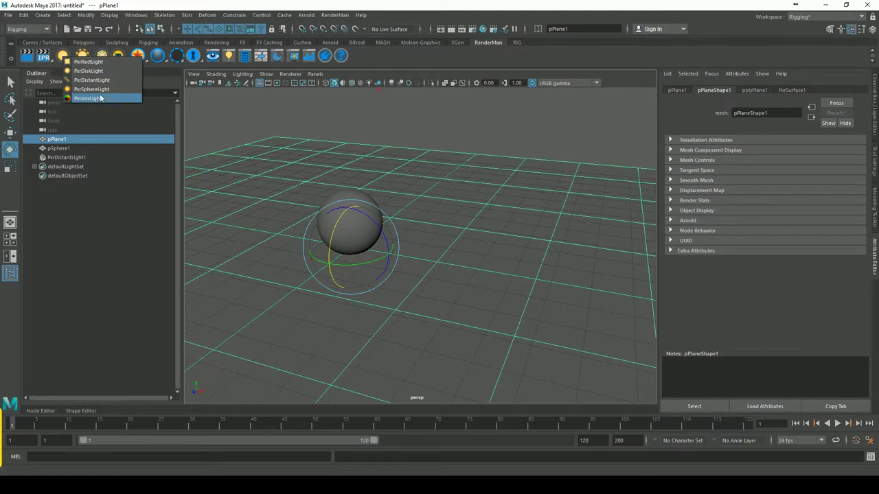
left_click(141, 5)
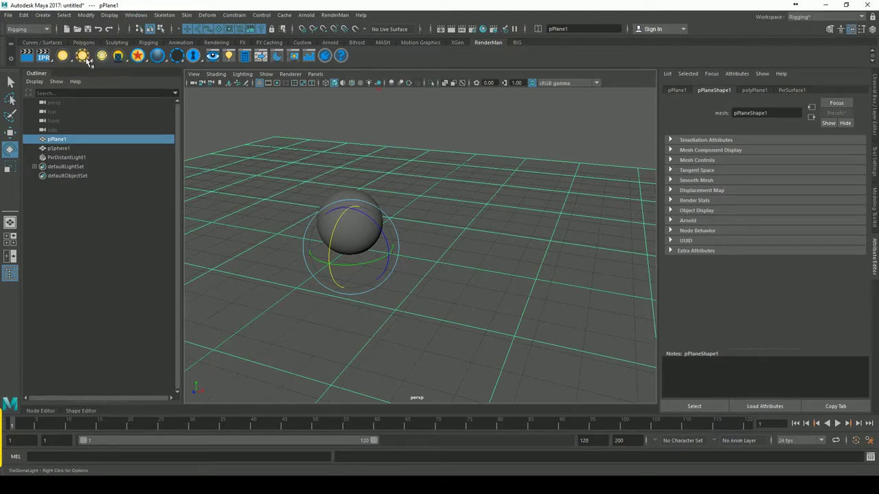
right_click(85, 60)
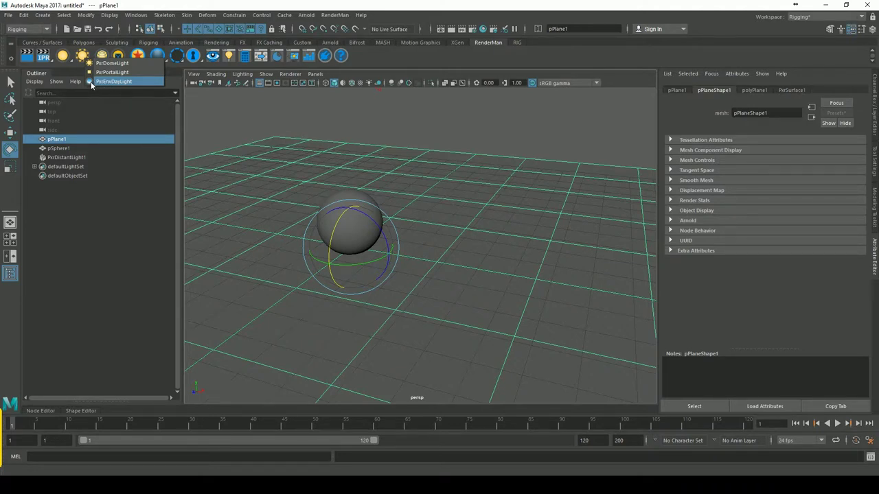
left_click(201, 7)
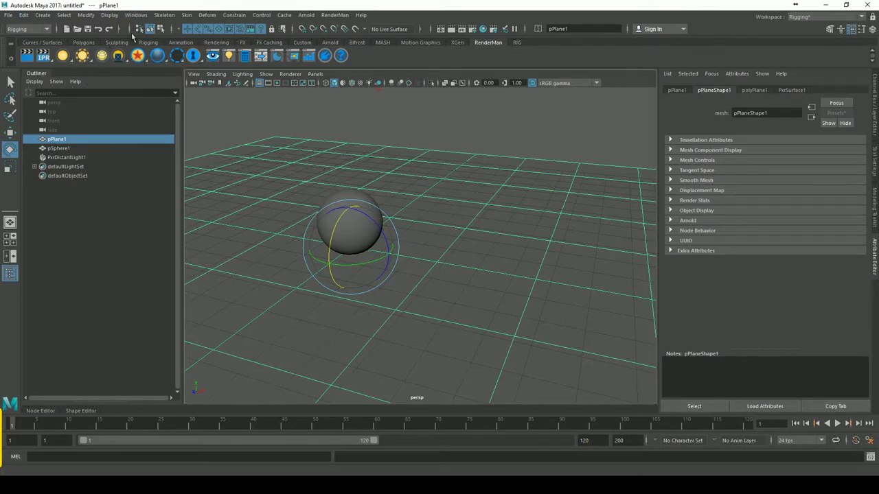
- Turn the sphere into a PxrMeshLight and hide PxrDistantLight1 with Ctrl+H
left_click(103, 57)
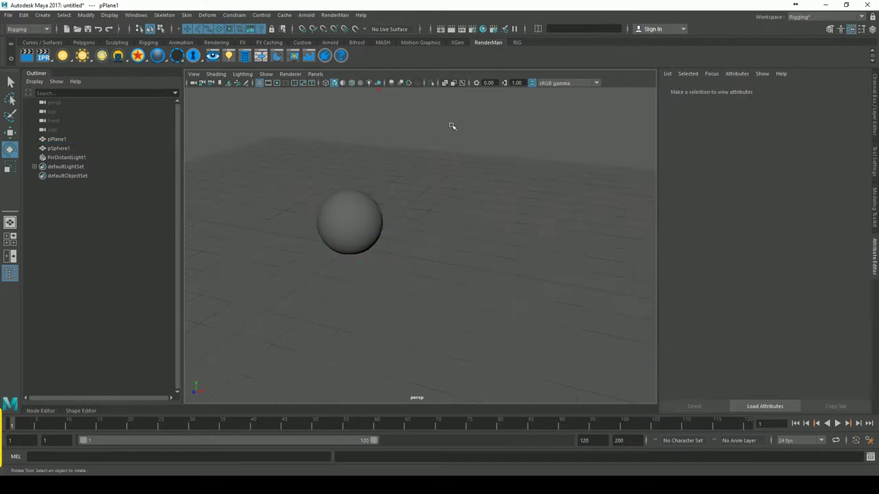
left_click(382, 216)
left_click(102, 57)
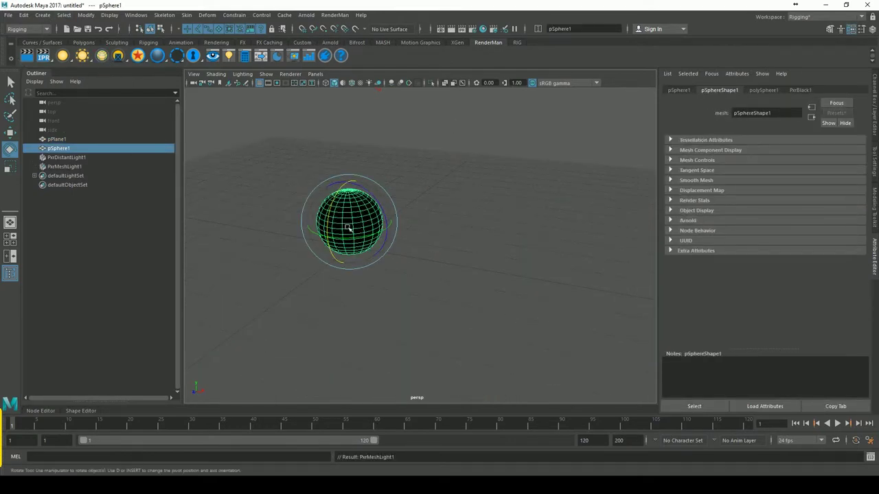
left_click(67, 158)
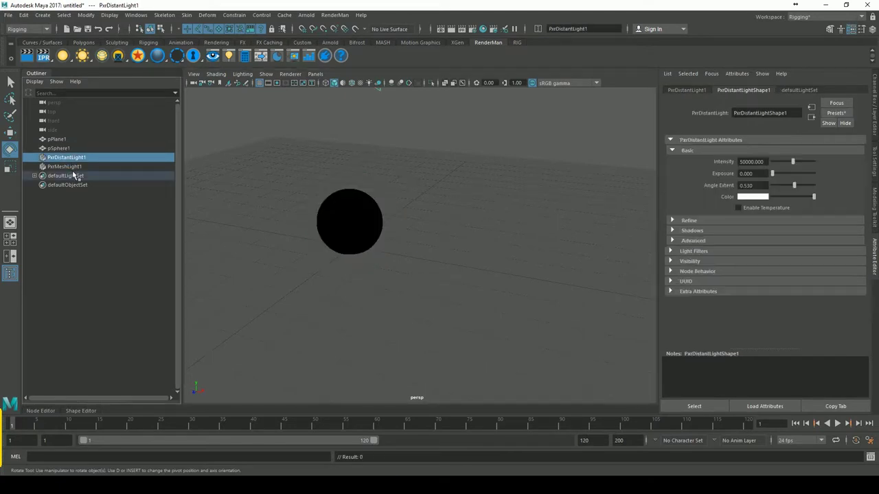
key("ctrl+h")
left_click(69, 167)
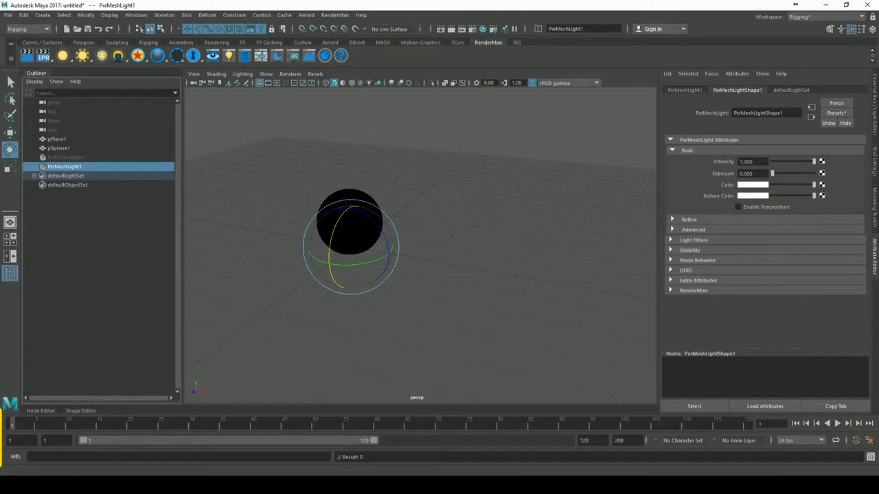
- Run an IPR render of the glowing mesh light, then close the viewer and discard the session
left_click(43, 56)
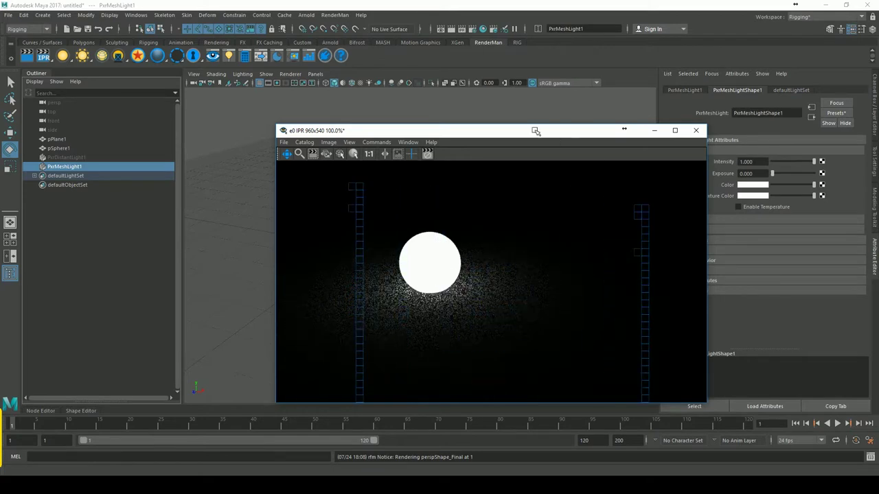
left_click_drag(507, 131, 604, 131)
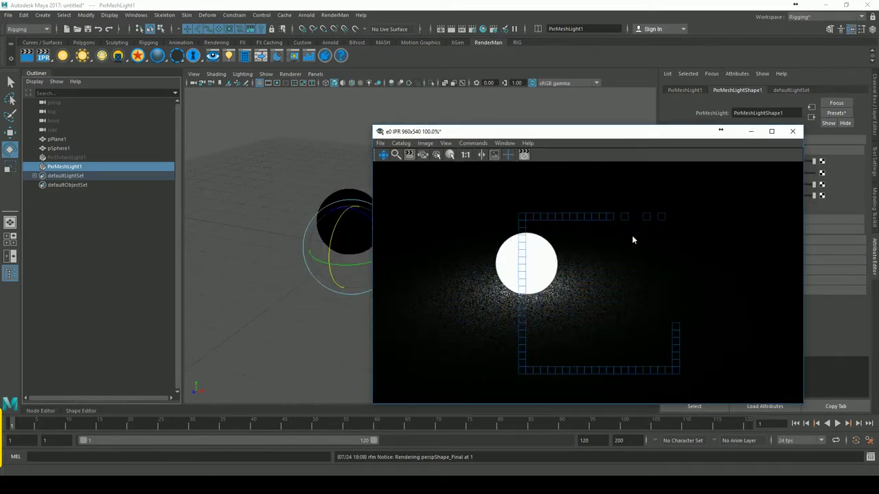
left_click_drag(602, 131, 460, 139)
left_click(653, 139)
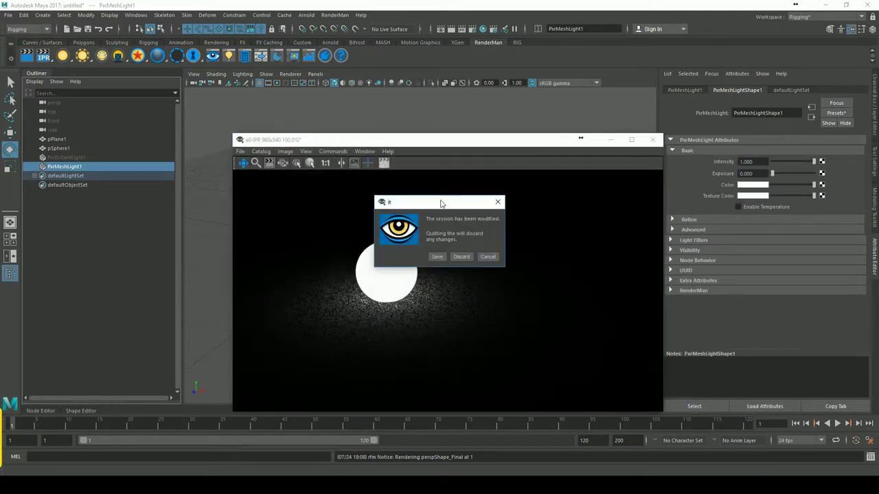
left_click(467, 256)
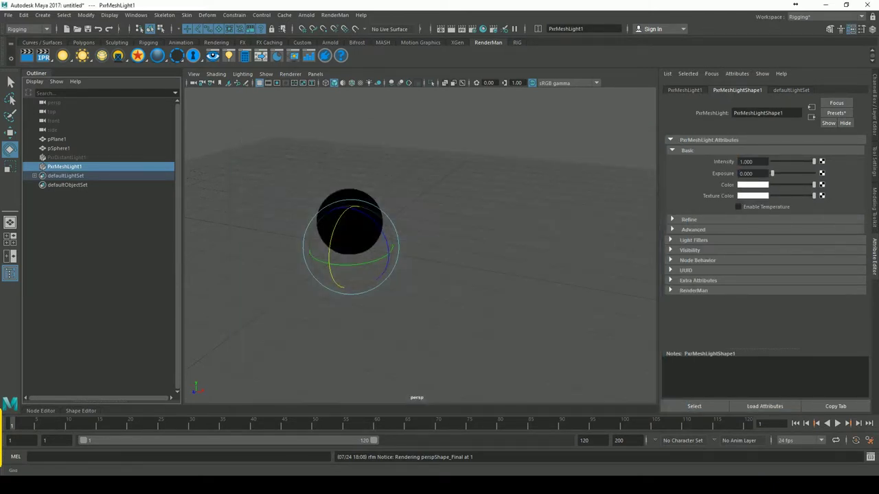
right_click(128, 61)
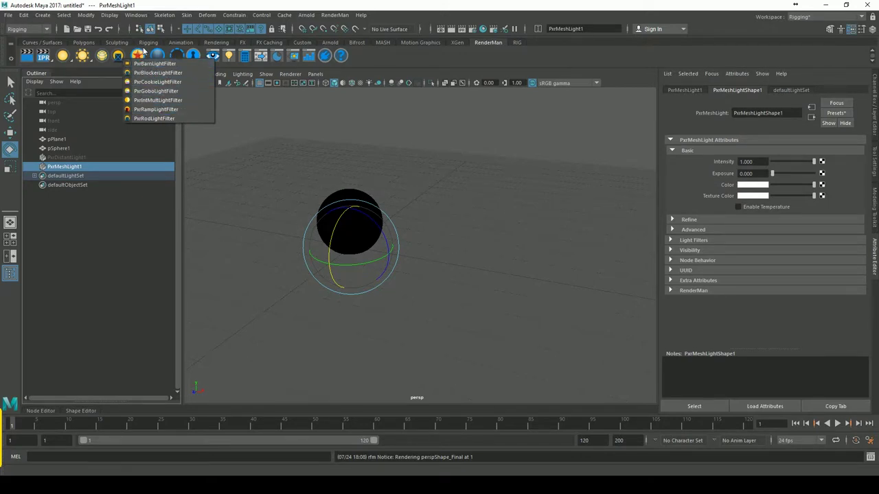
- Select the sphere, assign it a new PxrSurface4 shader, and browse the other surface shader types
left_click(137, 57)
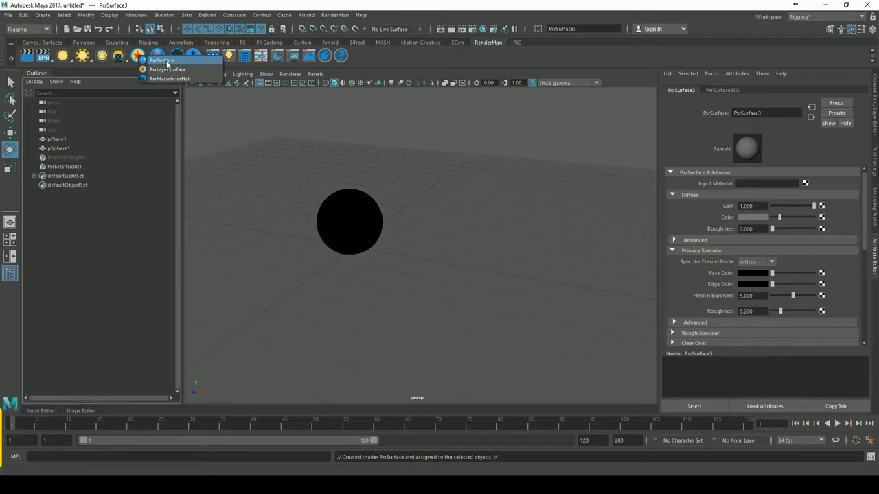
key("Escape")
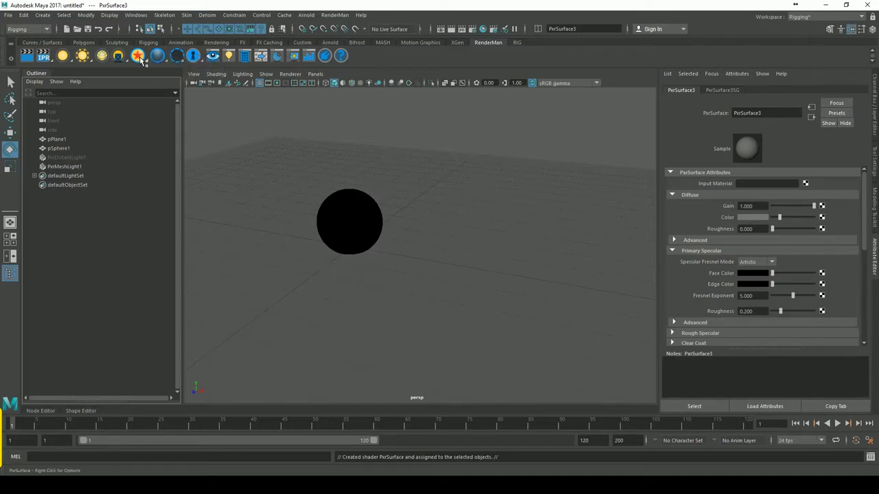
left_click(346, 201)
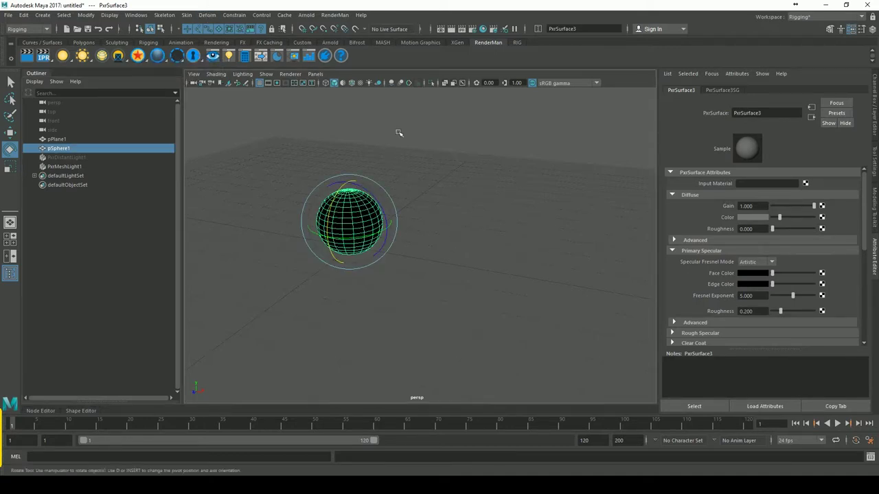
left_click(140, 61)
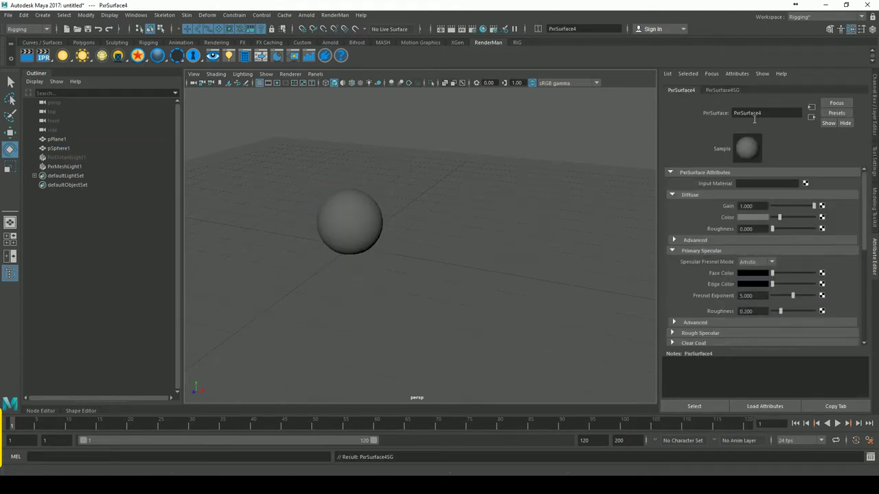
right_click(138, 60)
left_click(156, 57)
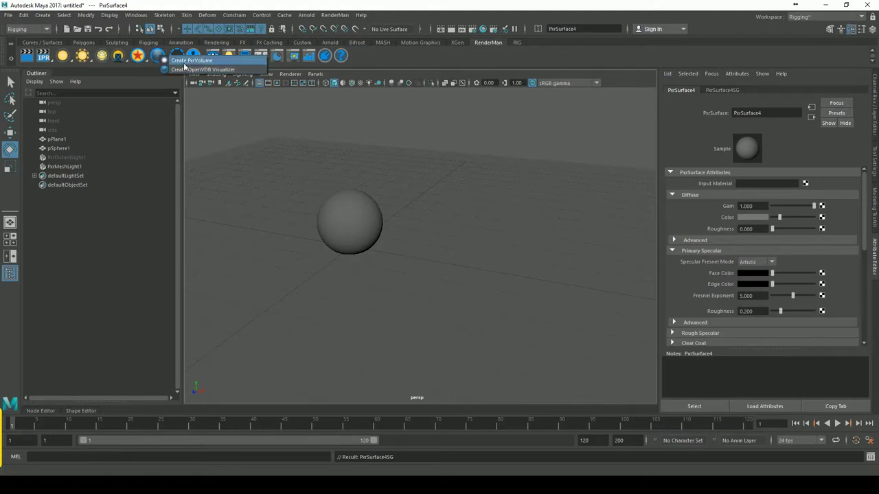
- Browse the volume, holdout and archive options without creating any, and clear the selection
left_click(206, 10)
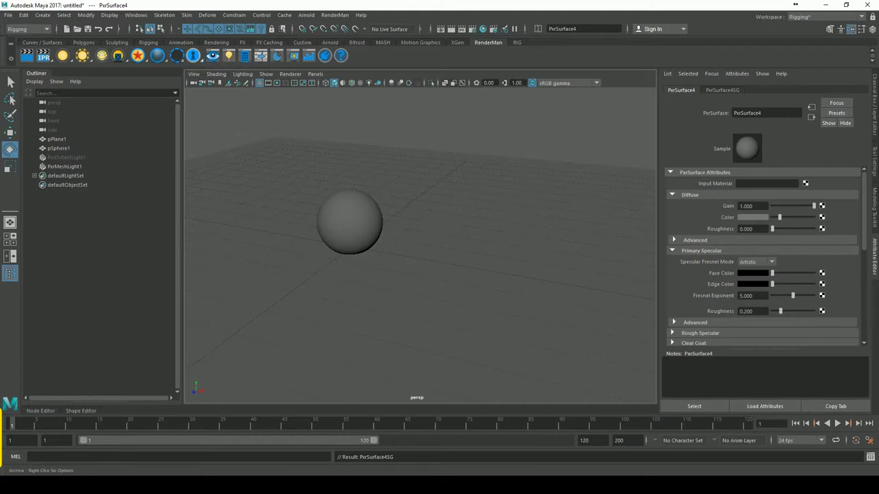
right_click(176, 56)
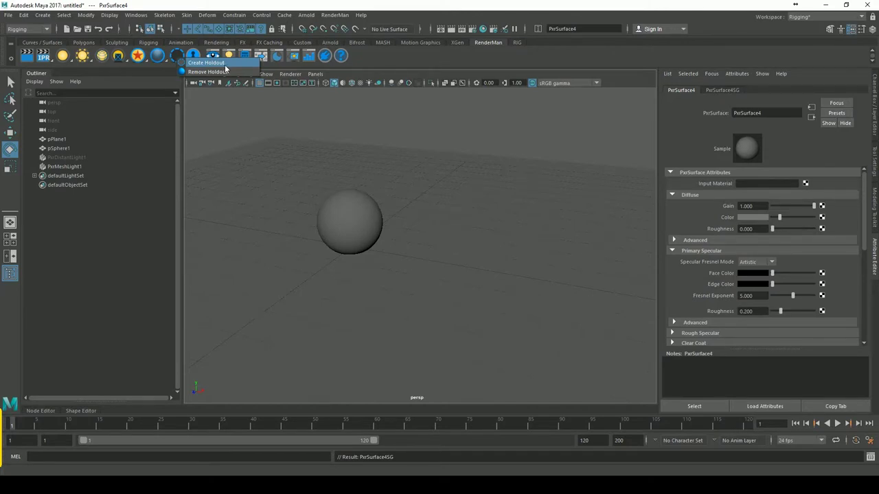
left_click(225, 66)
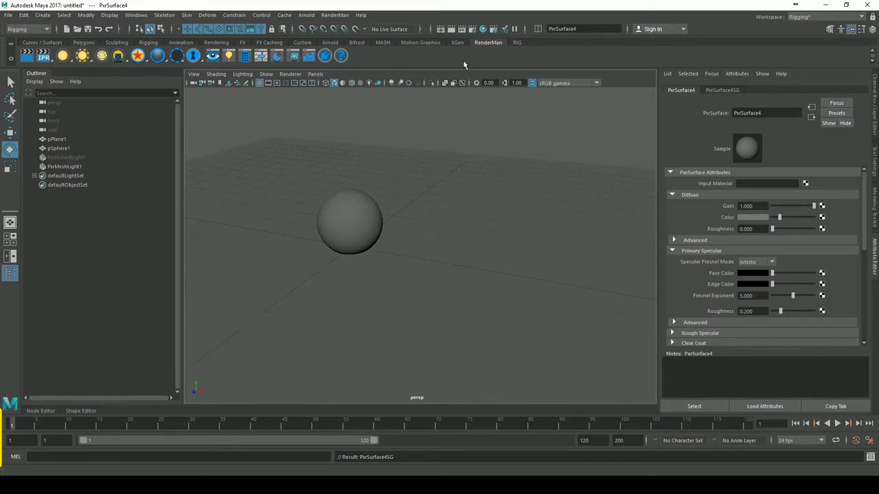
left_click(424, 151)
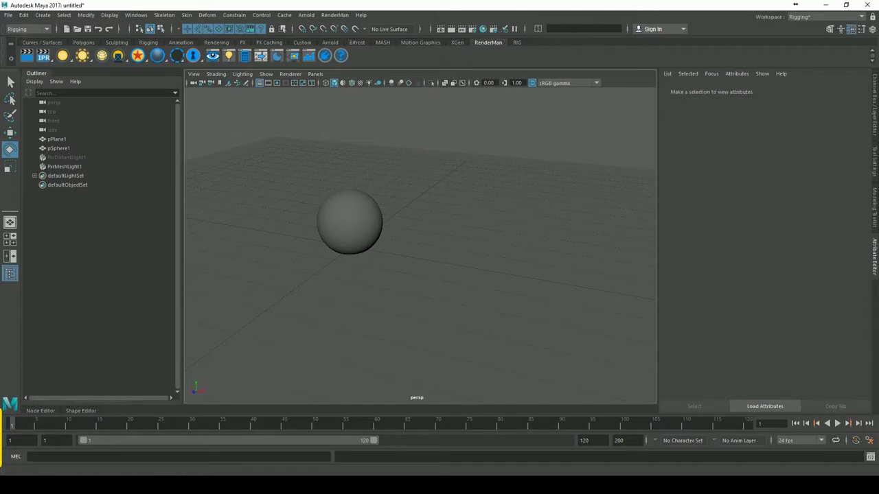
right_click(195, 59)
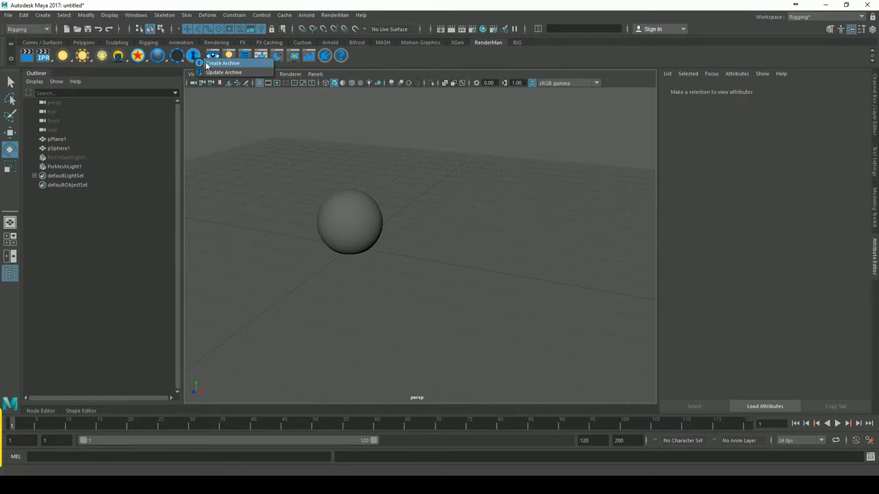
left_click(207, 64)
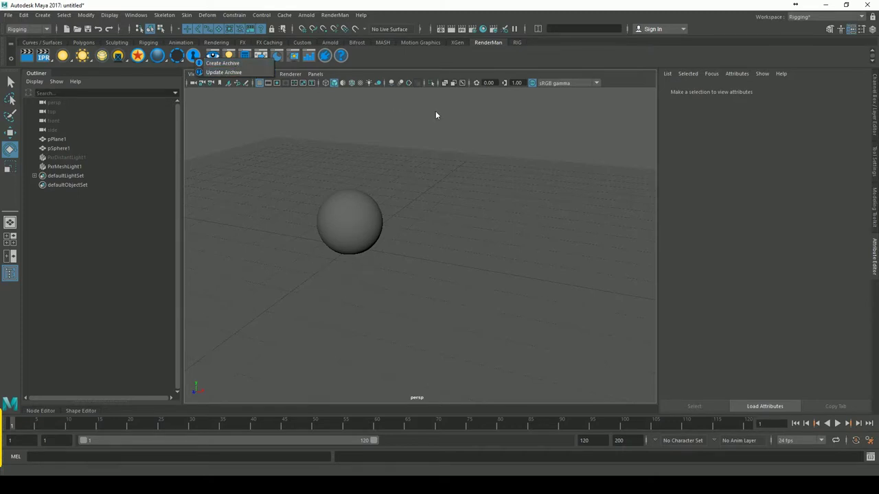
left_click(355, 222)
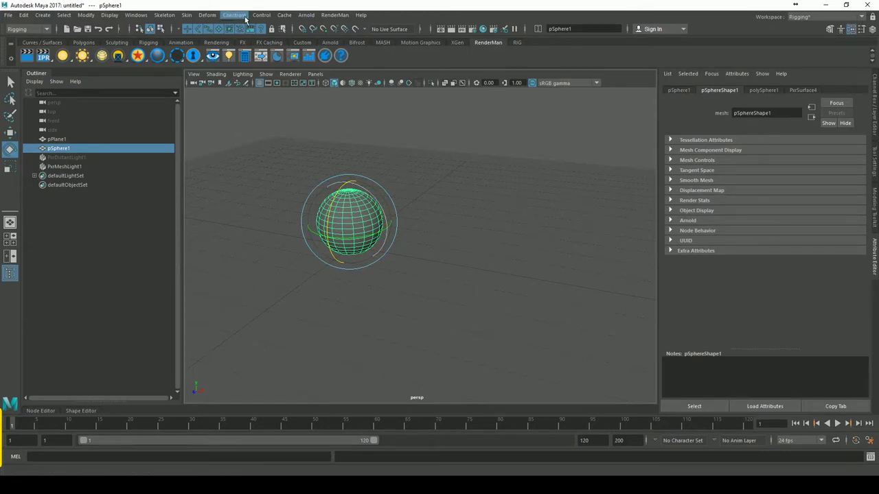
- Open the empty 'it' image viewer from the shelf, then close it again
left_click(213, 57)
left_click_drag(477, 140, 645, 127)
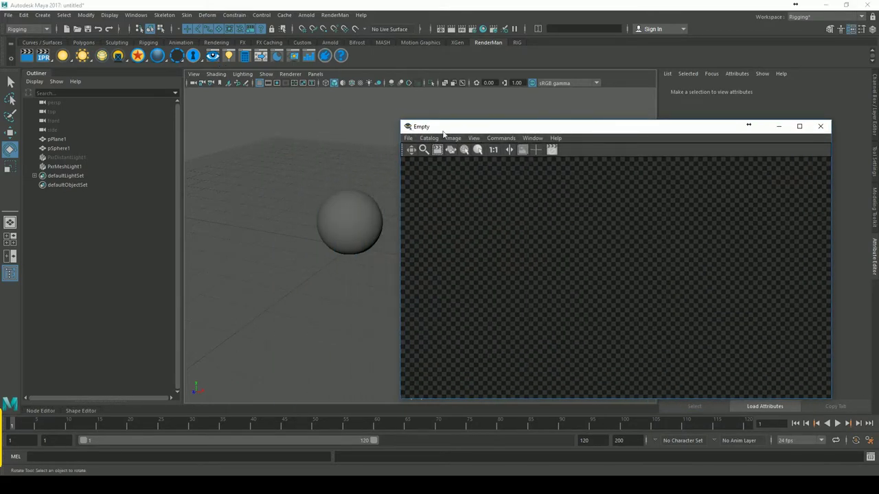
left_click(820, 126)
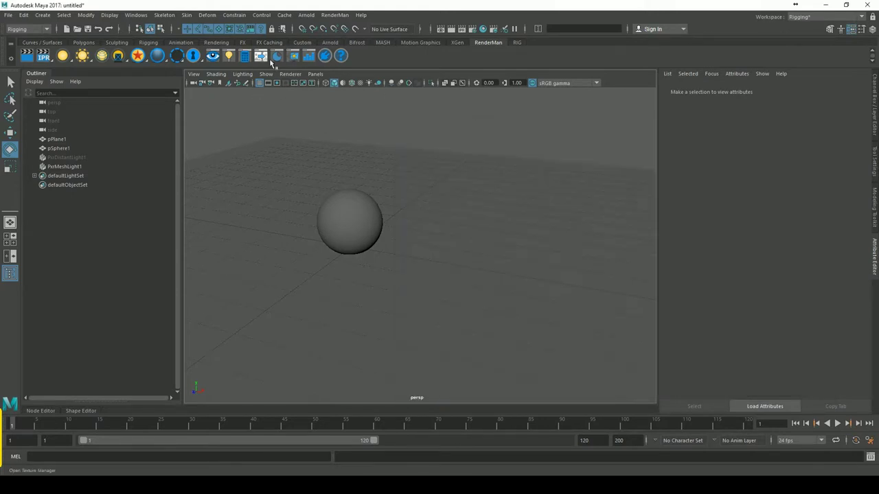
- Select PxrMeshLight1 in the RenderMan Light Lister to show its attributes, then close the lister
left_click(229, 56)
left_click_drag(414, 180, 507, 158)
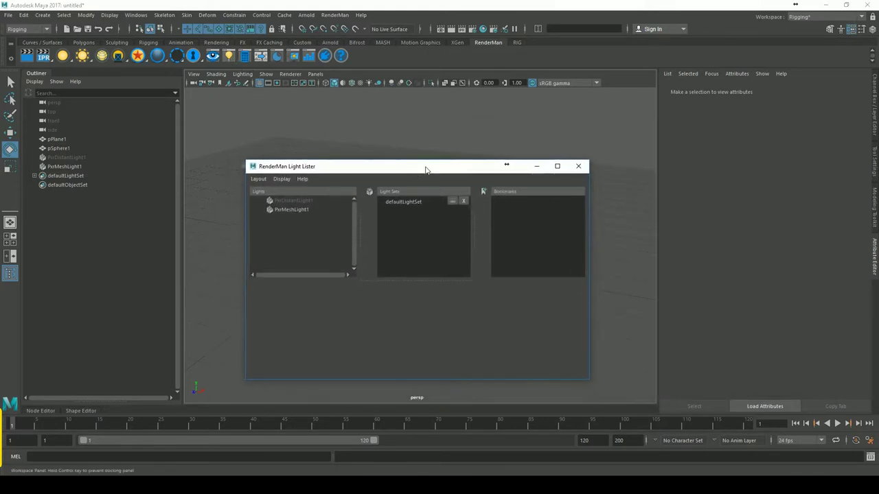
left_click(302, 204)
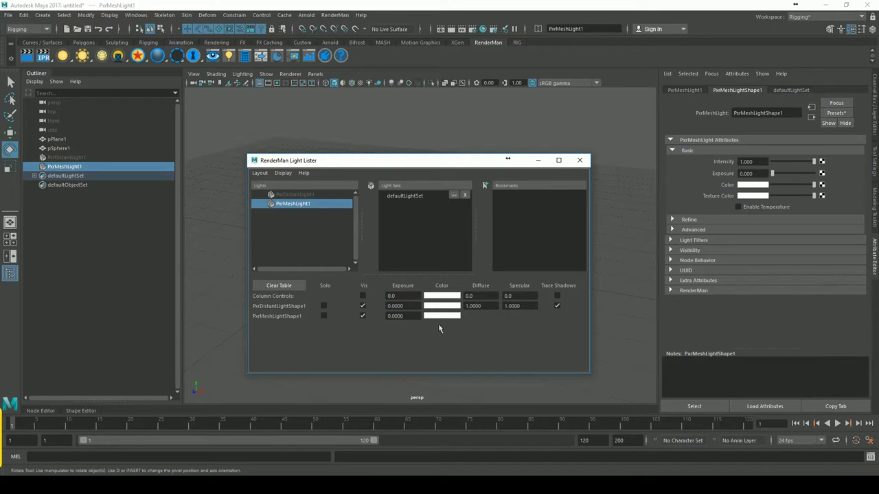
left_click_drag(462, 163, 455, 167)
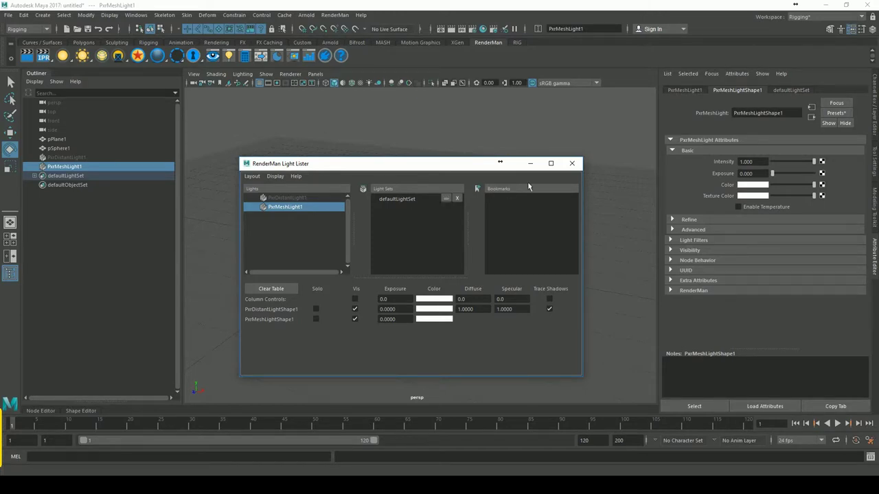
left_click(571, 163)
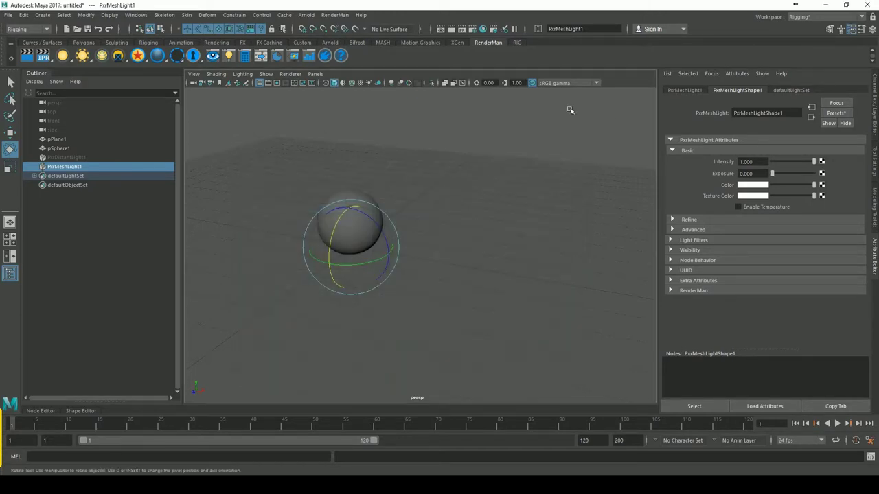
left_click(245, 58)
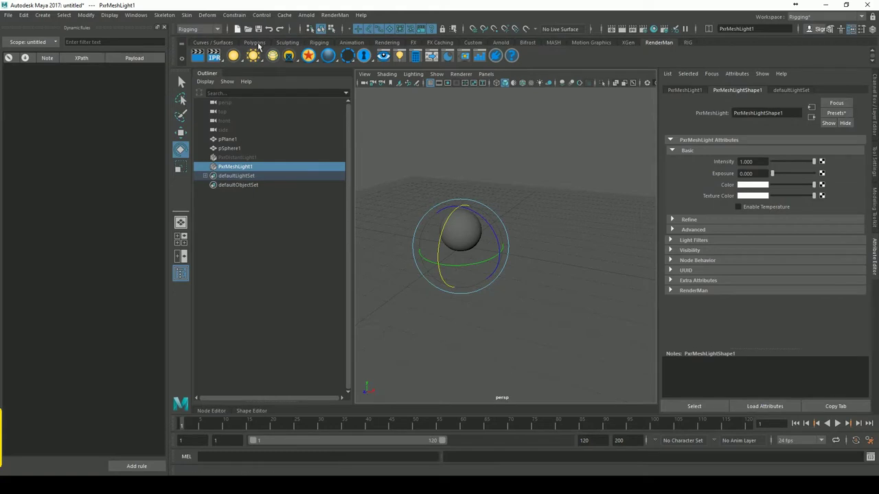
left_click(164, 26)
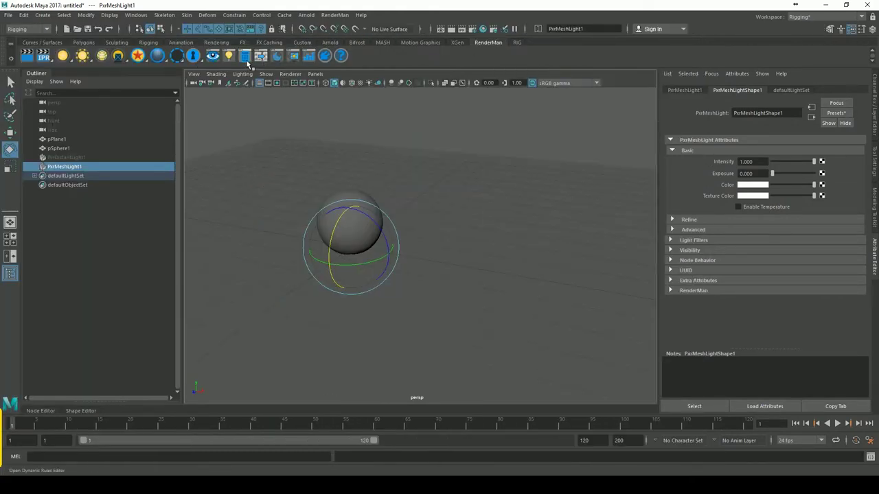
left_click(262, 56)
left_click_drag(436, 156, 519, 133)
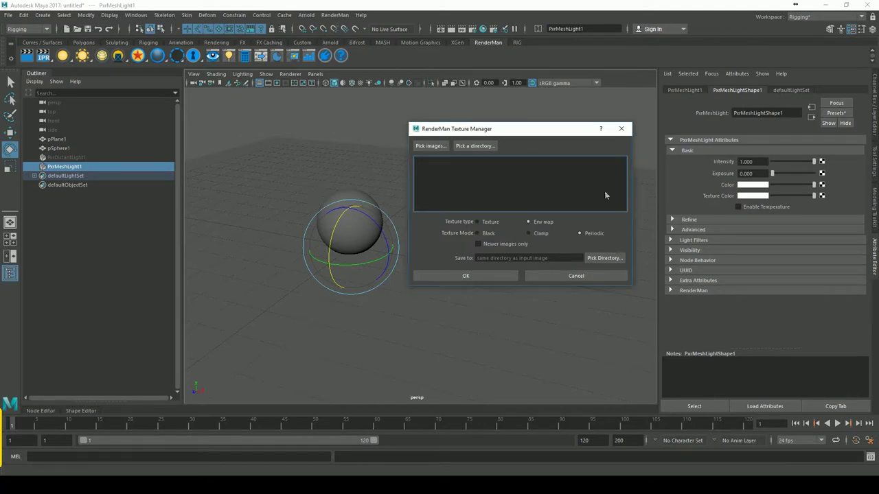
left_click(589, 276)
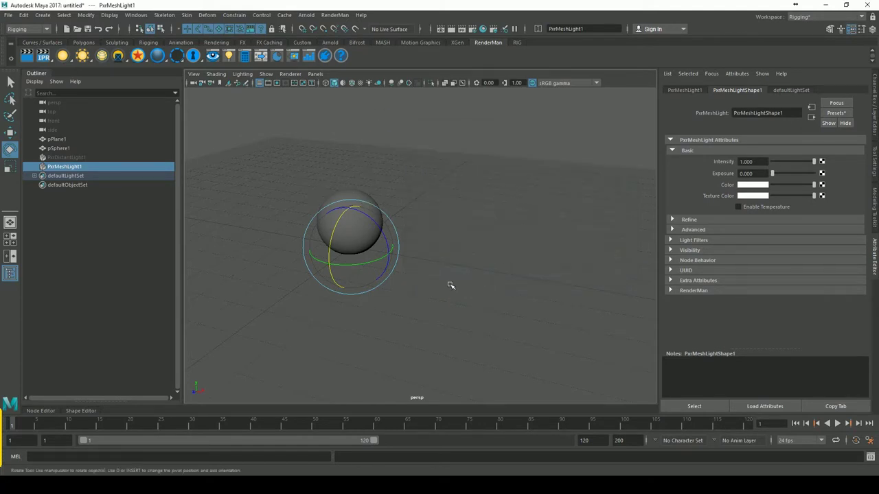
scroll(449, 284, "up", 3)
scroll(573, 271, "up", 3)
scroll(378, 257, "down", 2)
scroll(569, 299, "up", 2)
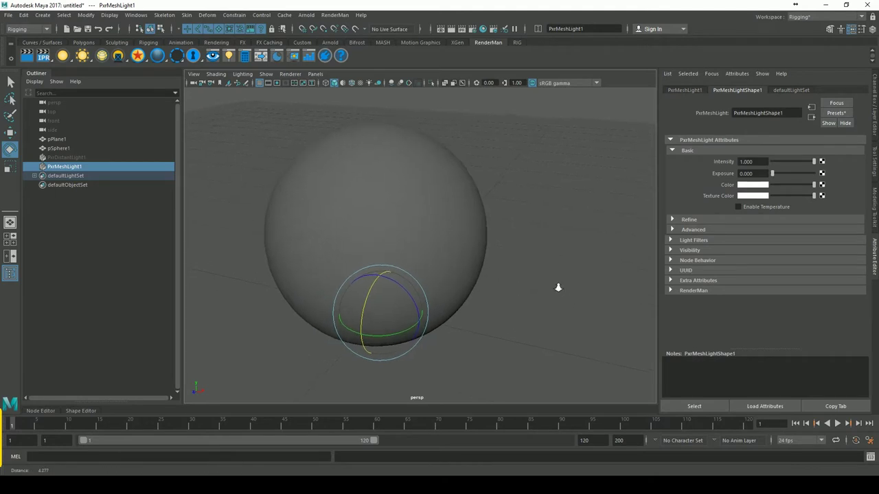
scroll(563, 287, "up", 1)
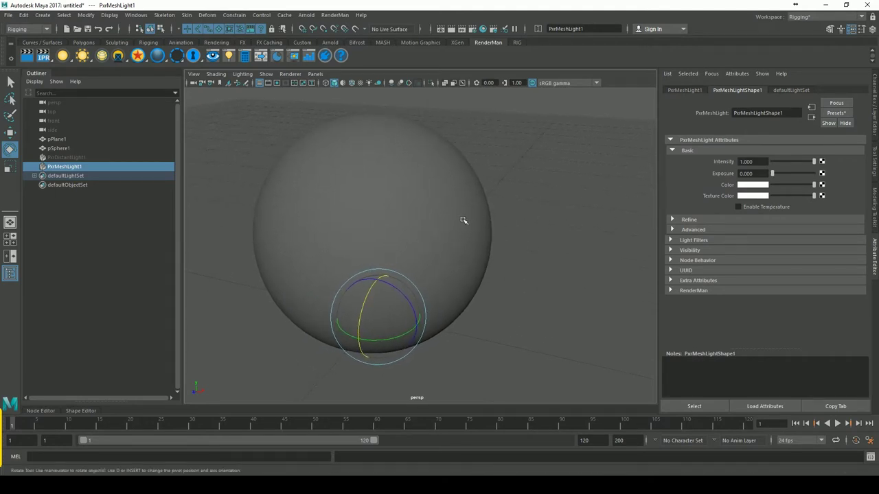
- Frame the mesh light, tumble down onto the ground plane and sphere, then deselect everything
key("f")
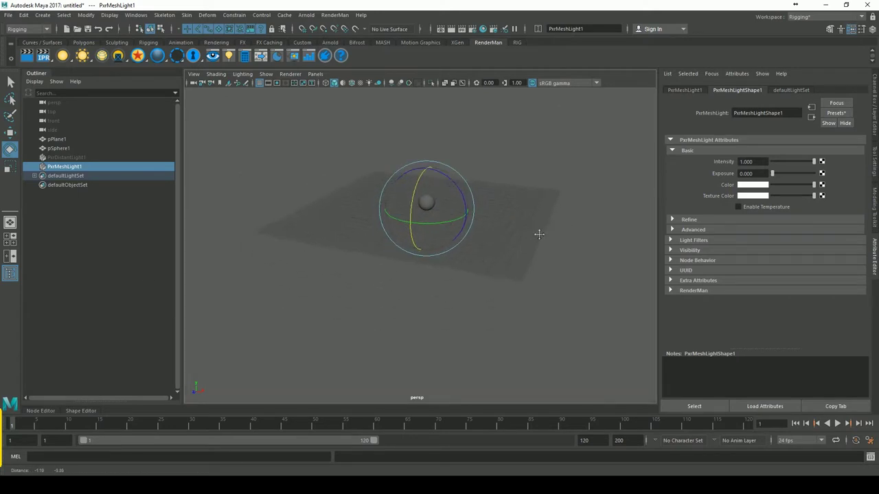
left_click_drag(296, 265, 508, 220, "alt")
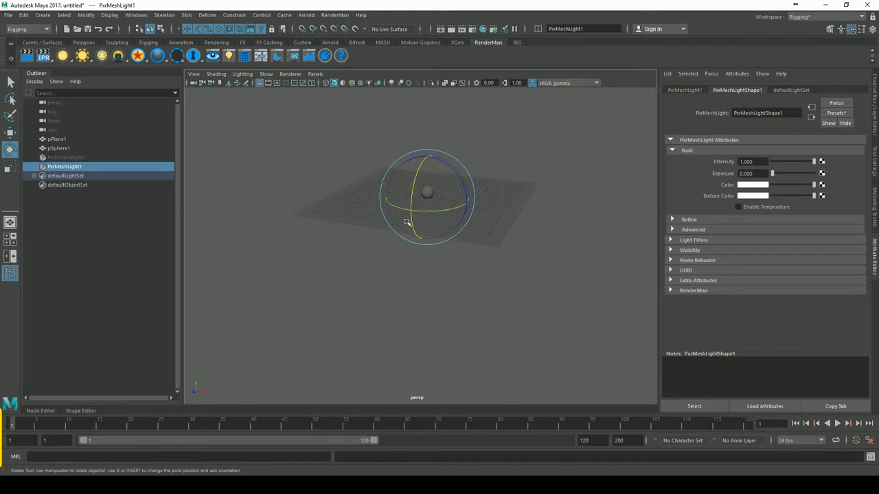
left_click(472, 302)
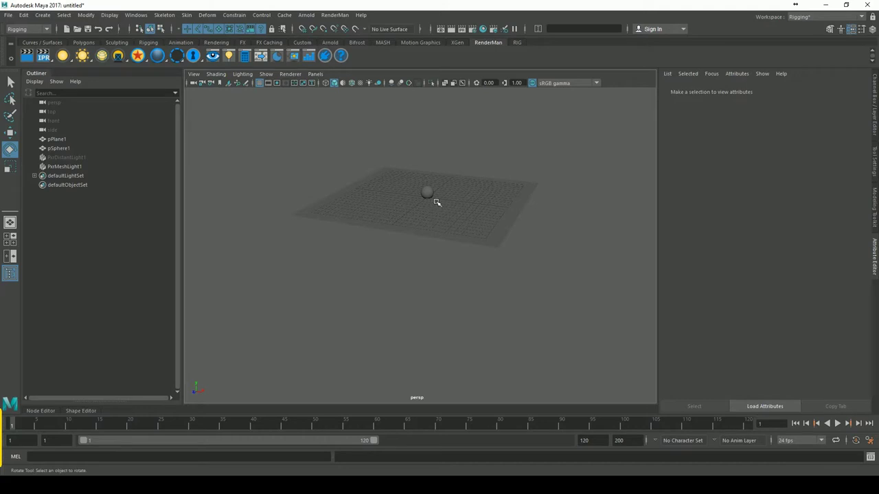
left_click(276, 56)
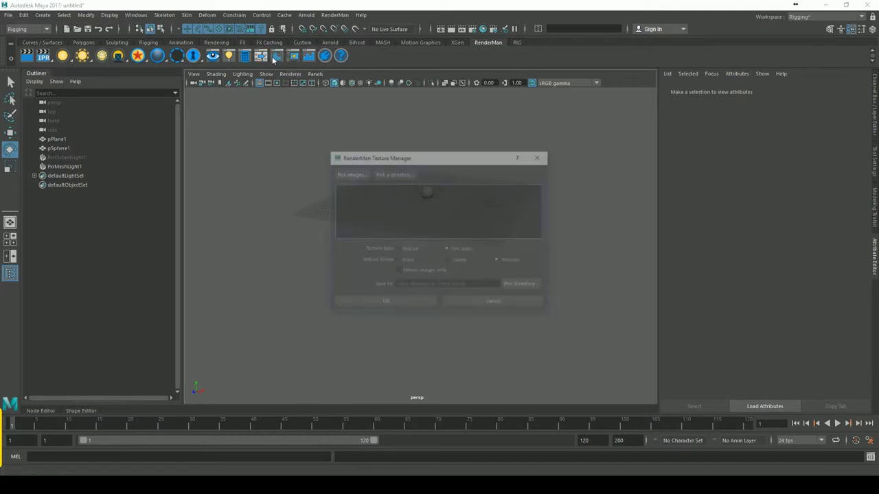
left_click_drag(472, 156, 525, 155)
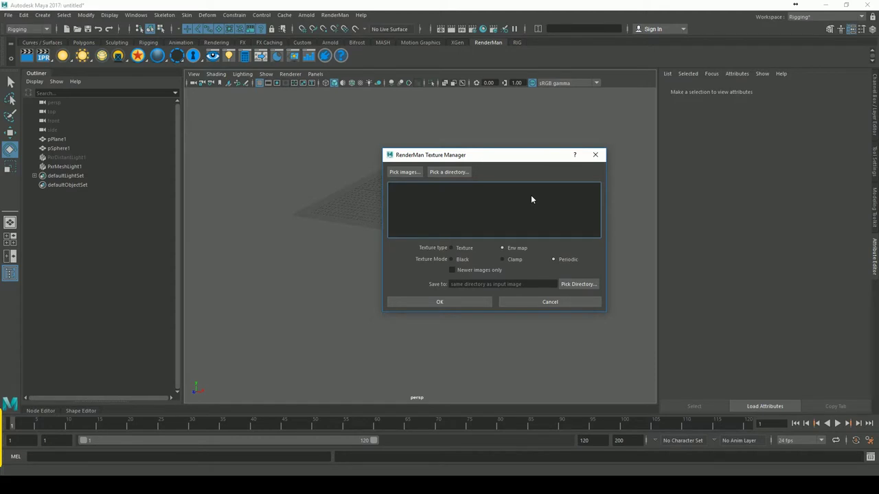
mouse_move(523, 151)
left_mouse_down()
mouse_move(523, 200)
mouse_move(526, 159)
mouse_move(559, 209)
mouse_move(569, 248)
left_mouse_up()
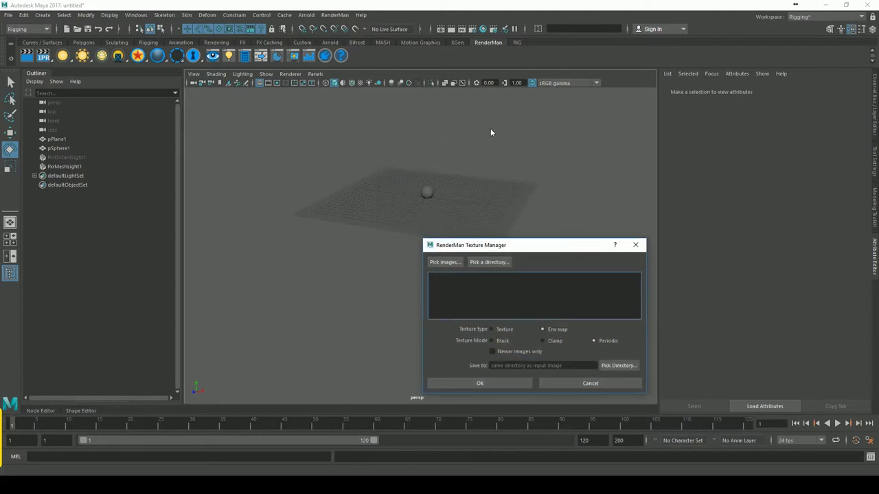
left_click_drag(542, 246, 553, 231)
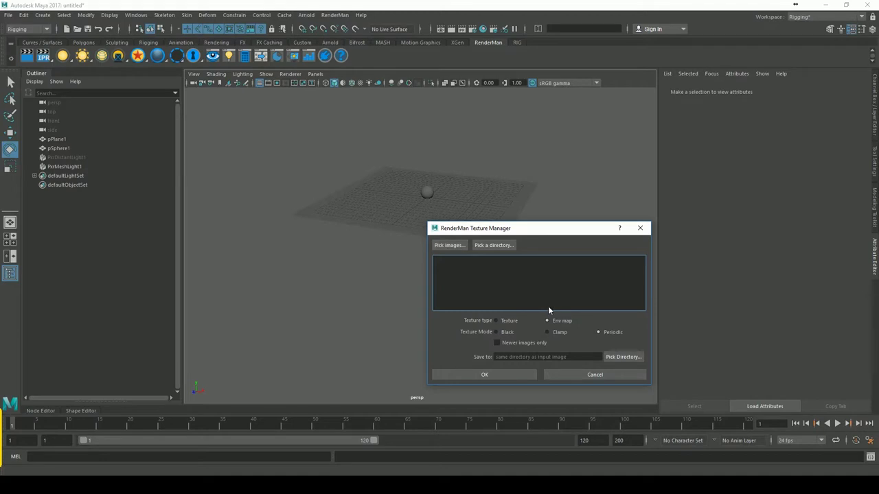
left_click(510, 321)
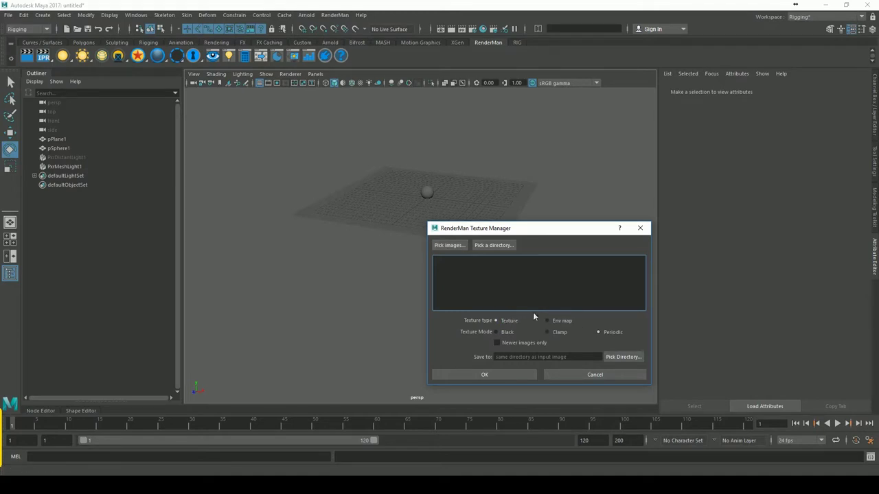
left_click(568, 321)
left_click(508, 321)
left_click_drag(569, 229, 549, 230)
left_click(620, 229)
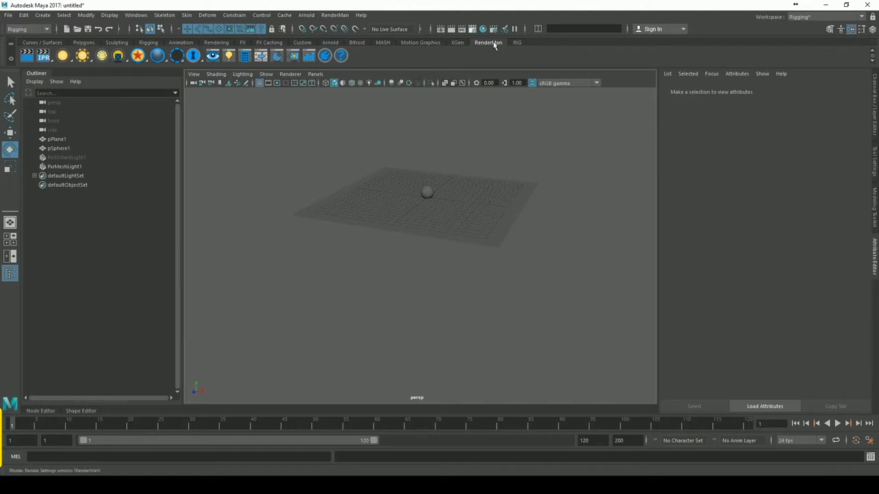
- Browse the Environment Maps presets in the Preset Browser, then return to the Materials presets
left_click(281, 60)
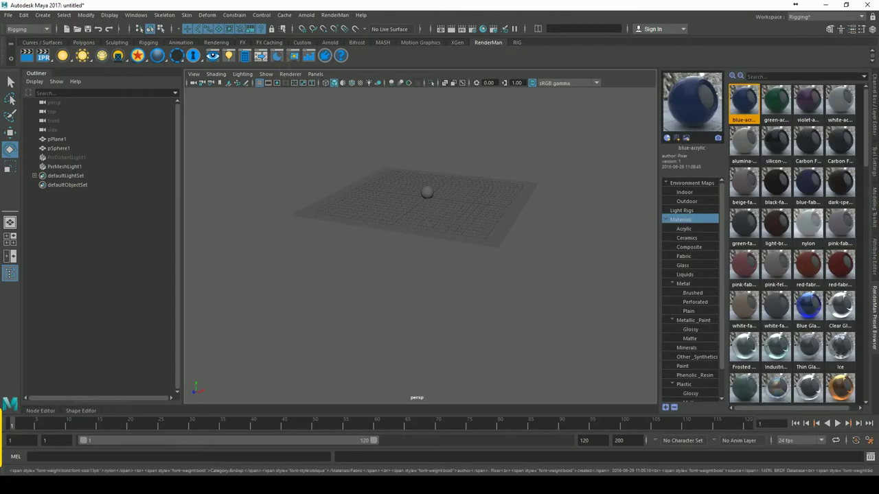
left_click(700, 185)
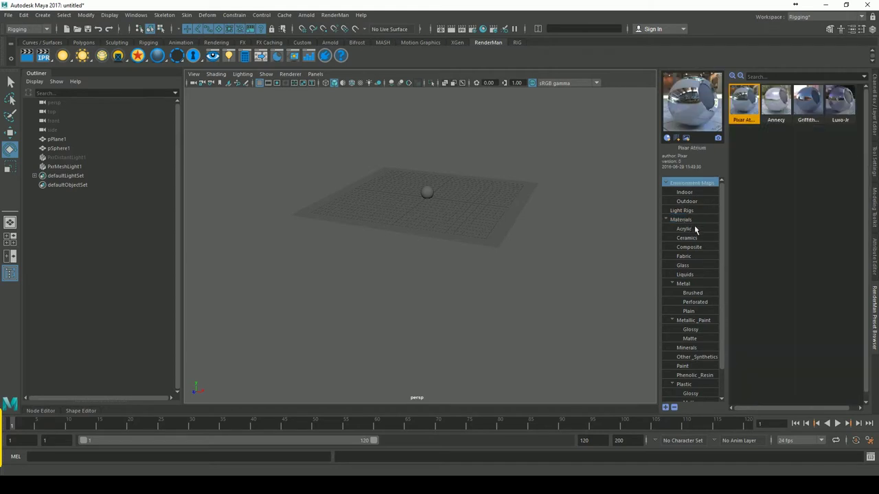
left_click(683, 220)
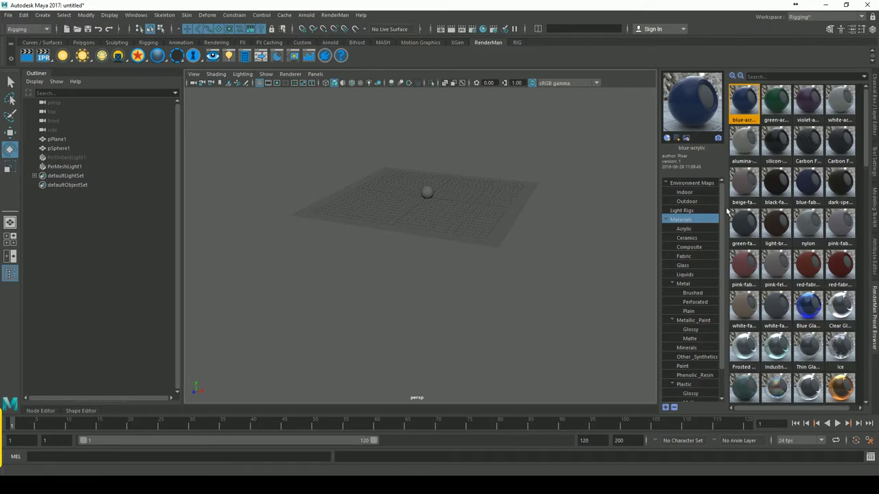
scroll(717, 253, "down", 2)
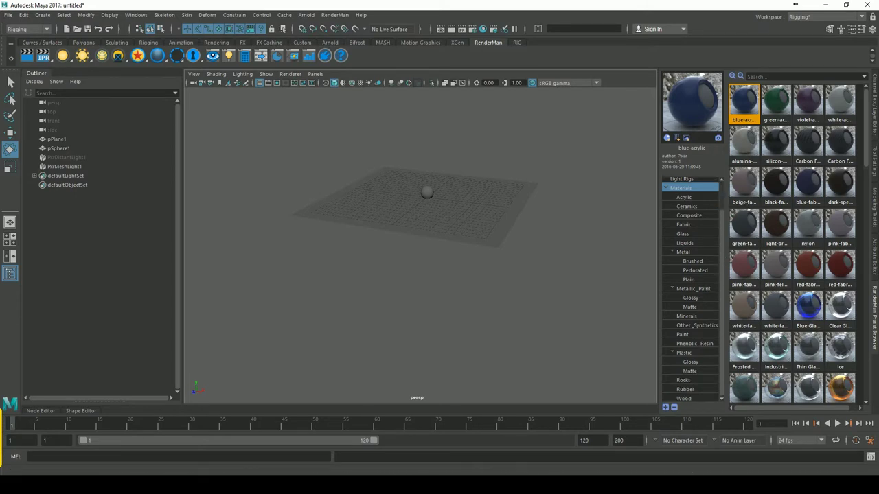
left_click(454, 133)
left_click(338, 16)
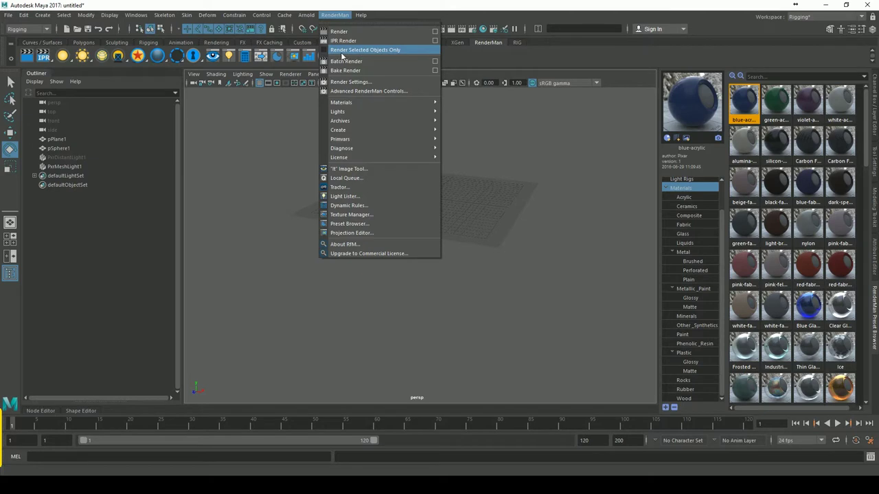
- Delete PxrMeshLight1 via the Outliner and start an IPR render of the sphere on the plane
left_click(538, 170)
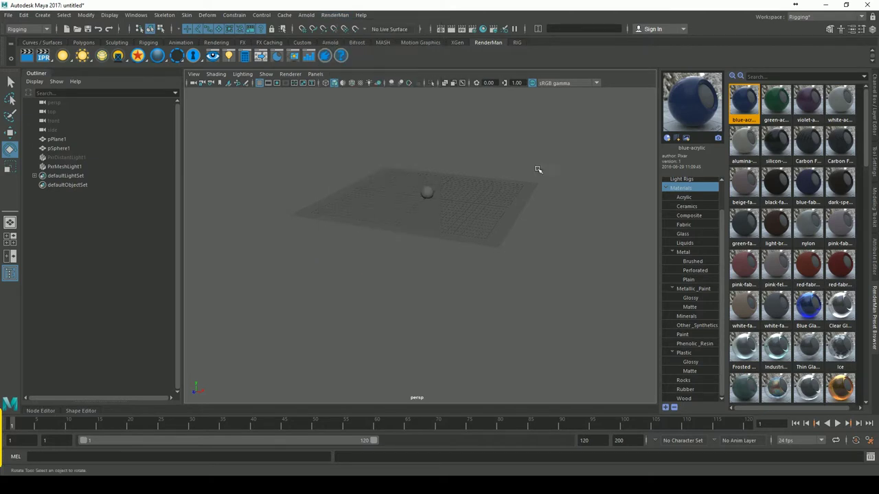
mouse_move(395, 225)
right_mouse_down("alt")
mouse_move(624, 184)
mouse_move(494, 257)
right_mouse_up("alt")
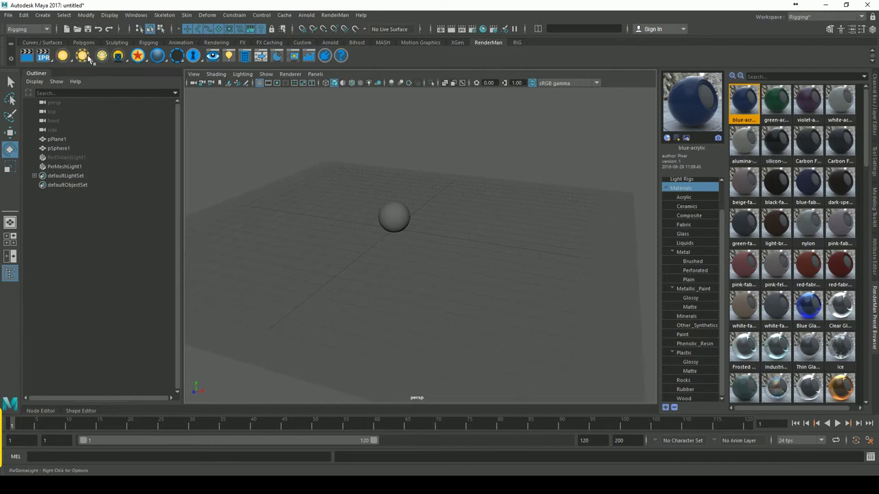
left_click(75, 167)
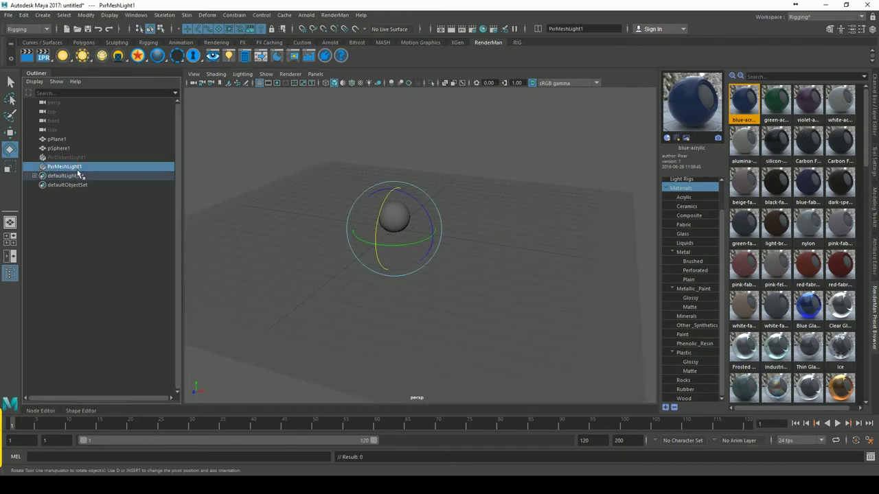
key("Delete")
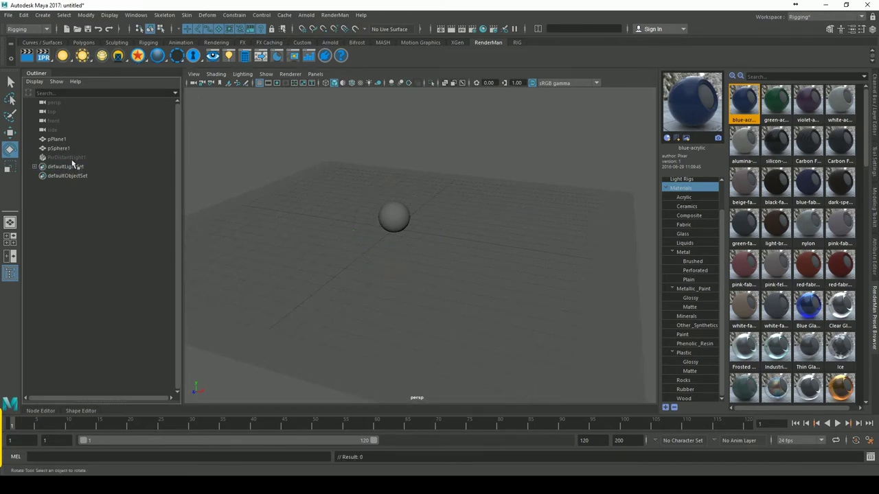
left_click(448, 209)
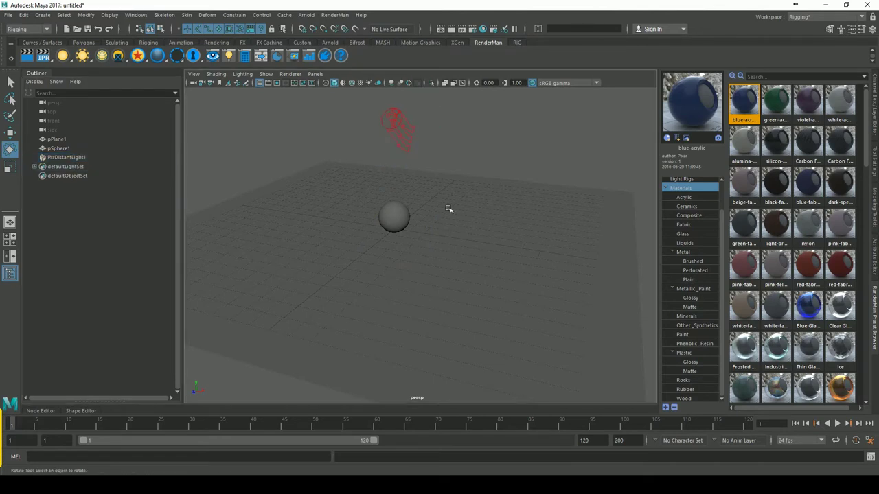
left_click(36, 58)
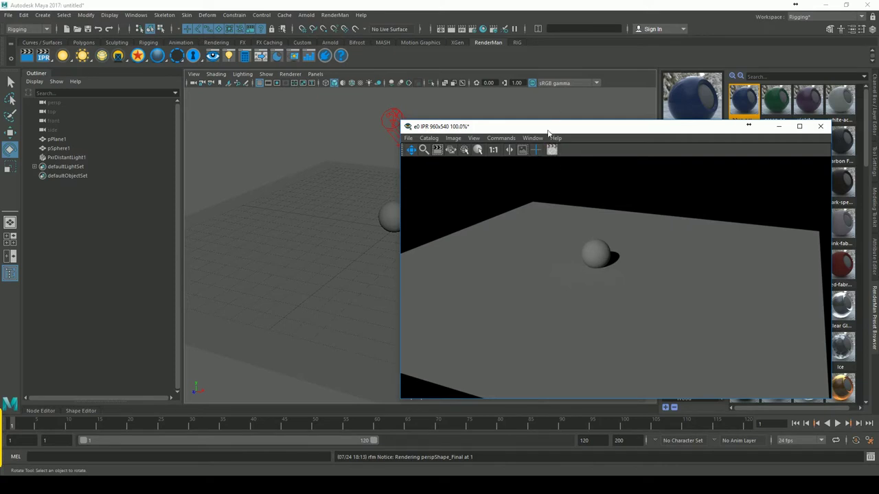
- Select pSphere1, enable Render Selected Objects Only, and restart the IPR render
left_click_drag(549, 127, 582, 125)
left_click(392, 217)
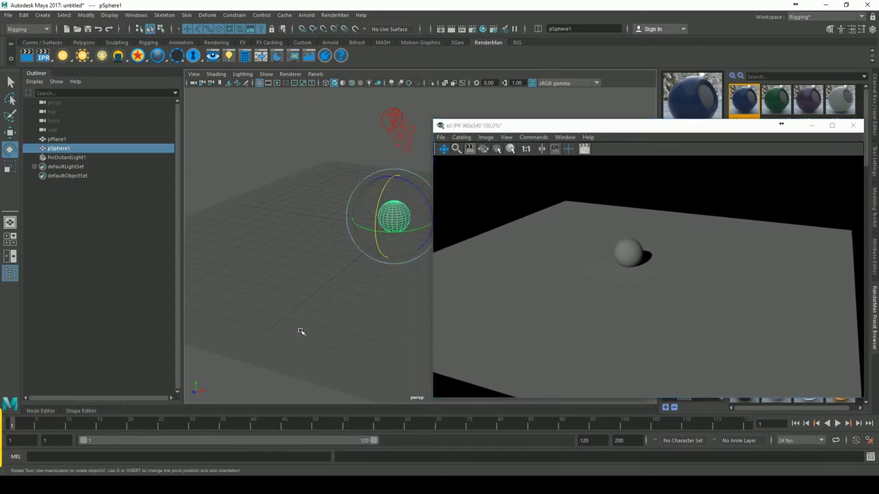
left_click(337, 15)
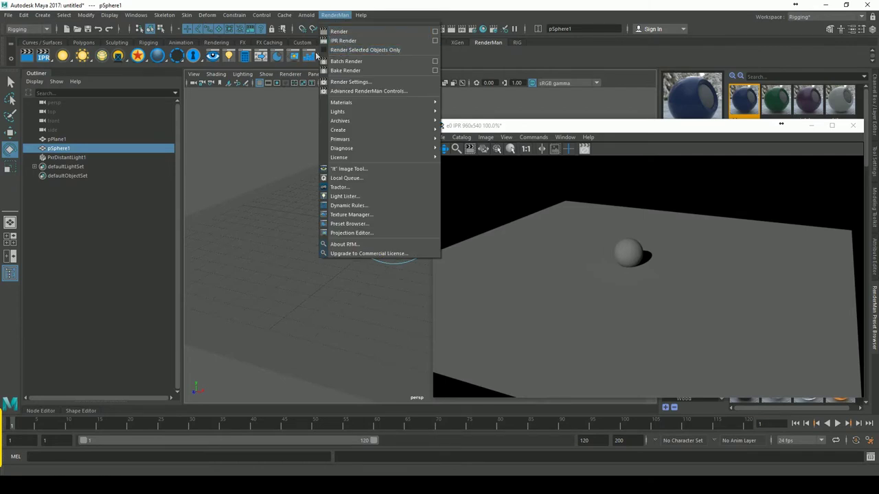
left_click(358, 51)
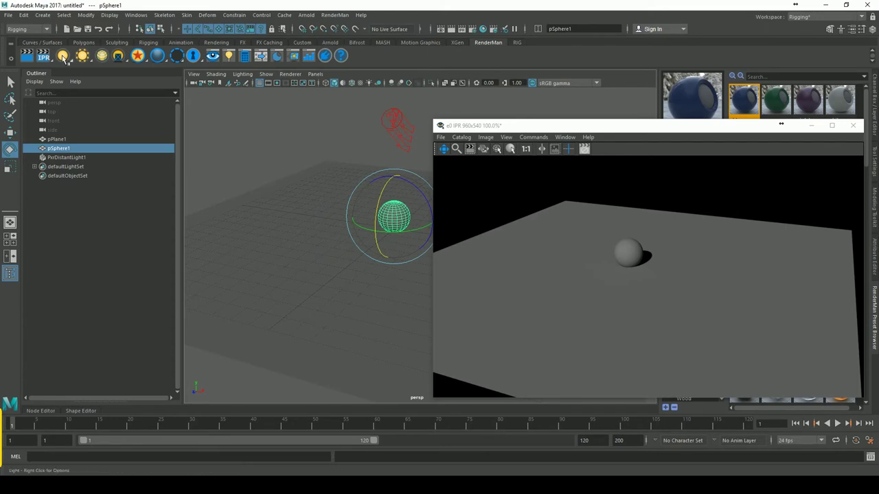
left_click(333, 16)
left_click(332, 15)
left_click(347, 18)
left_click(335, 17)
left_click(43, 55)
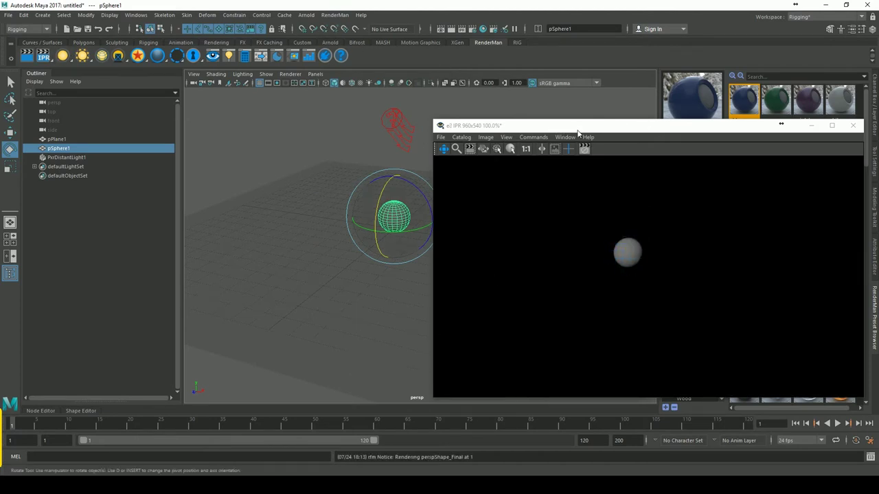
- Close the 'it' render window, discarding the modified session
left_click_drag(554, 128, 528, 125)
left_click(306, 15)
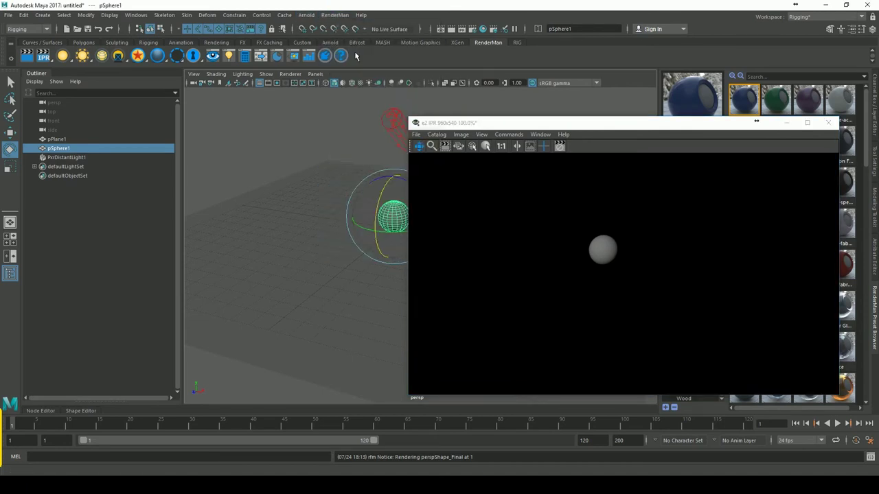
mouse_move(644, 125)
left_mouse_down()
mouse_move(643, 160)
mouse_move(403, 165)
left_mouse_up()
left_click(587, 164)
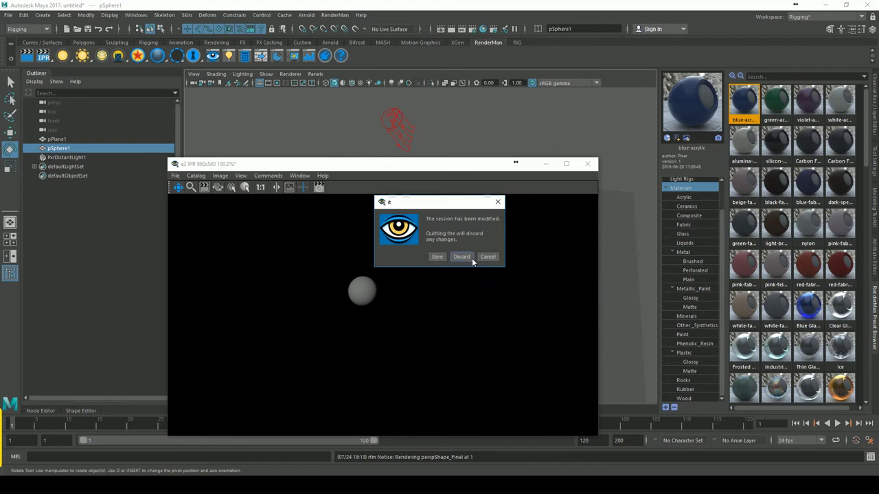
left_click(472, 258)
left_click(335, 16)
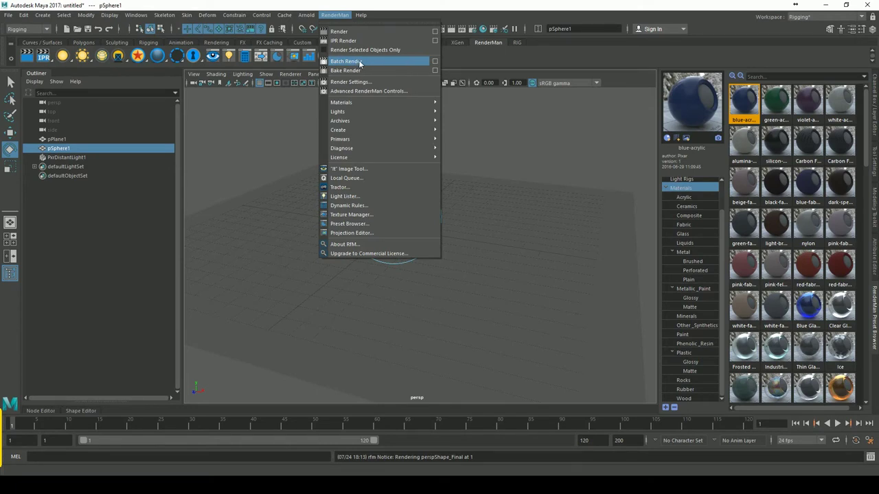
- Batch render the scene to LocalQueue, inspect the untitled job, then close the queue
left_click(359, 62)
left_click(193, 150)
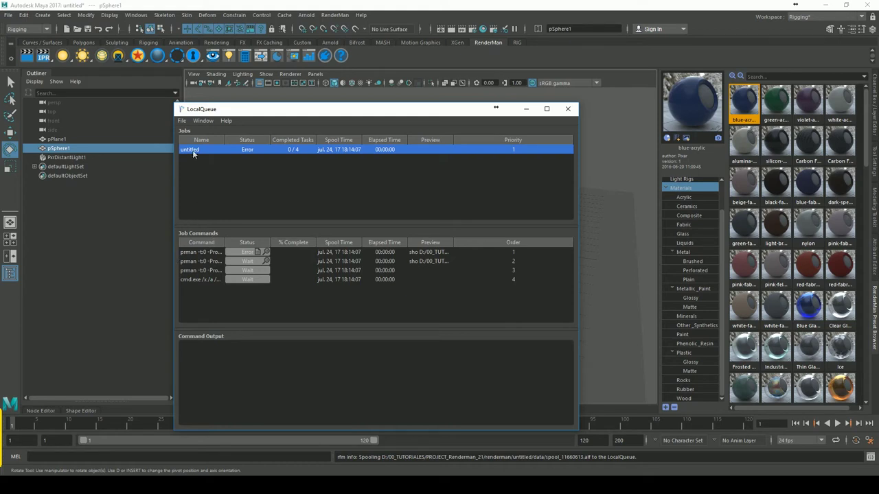
left_click(568, 108)
left_click(522, 157)
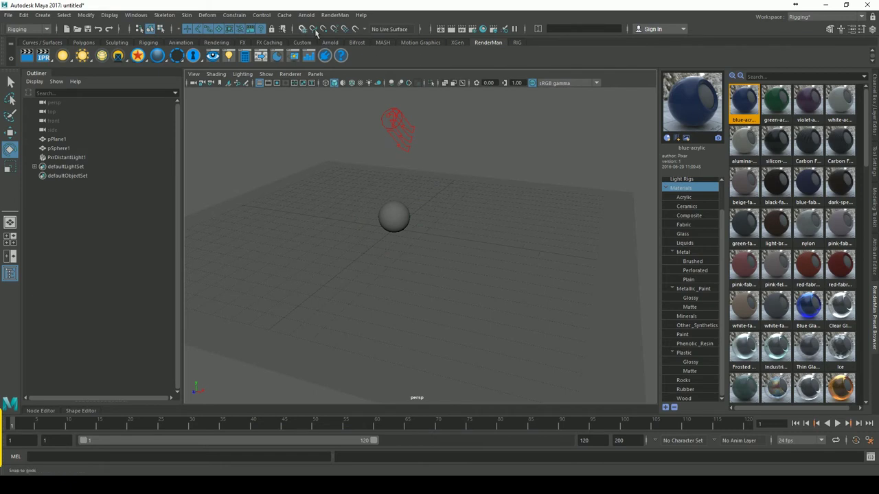
left_click(335, 14)
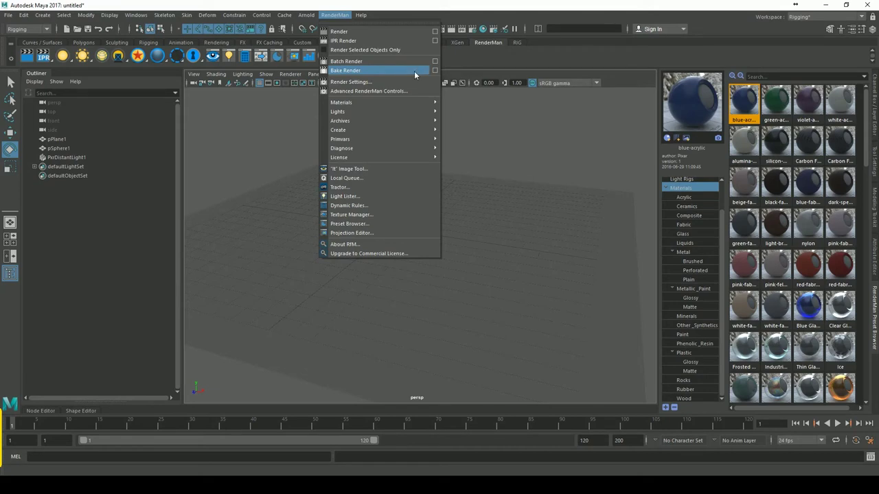
- Review the Sampling values in RenderMan Render Settings, then close the window
left_click(362, 82)
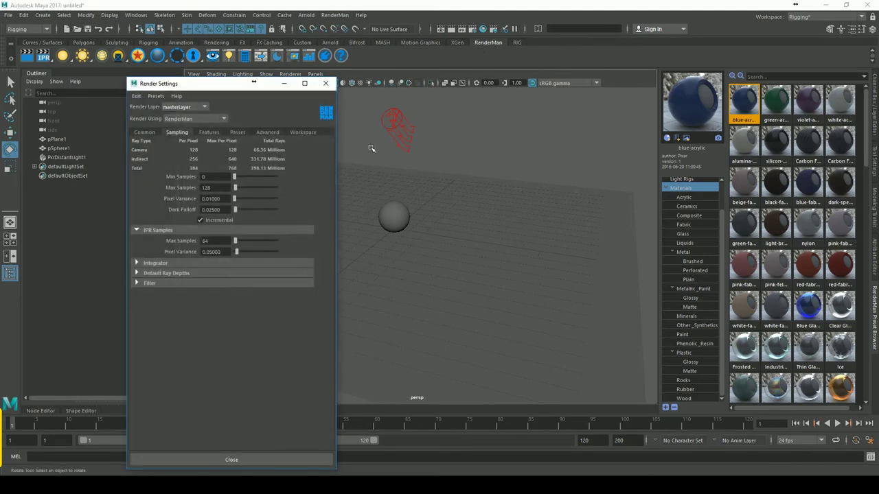
left_click(325, 83)
left_click(338, 15)
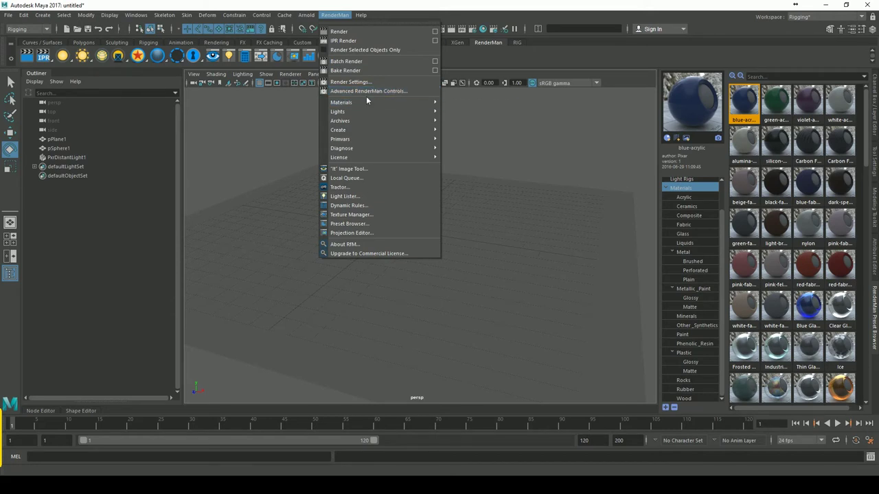
- In Advanced RenderMan Controls, view Final's Outputs and the standard, Integrators and LPE channels
left_click(352, 90)
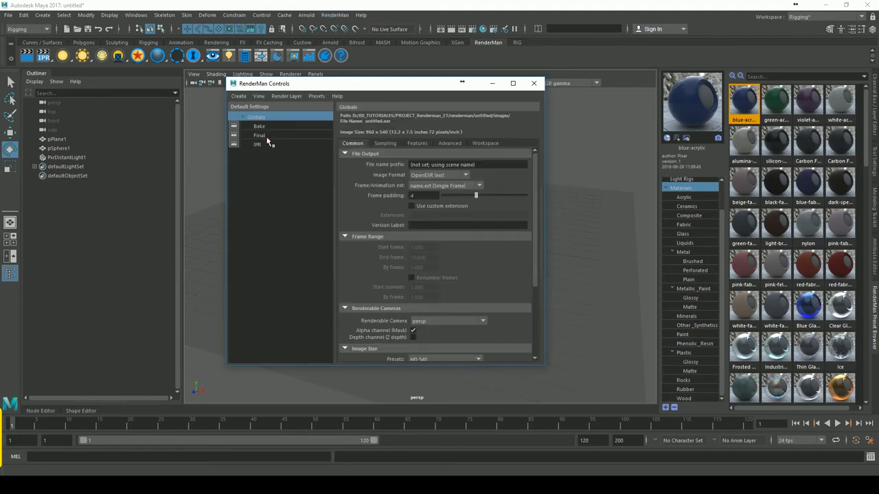
left_click(260, 135)
left_click(385, 121)
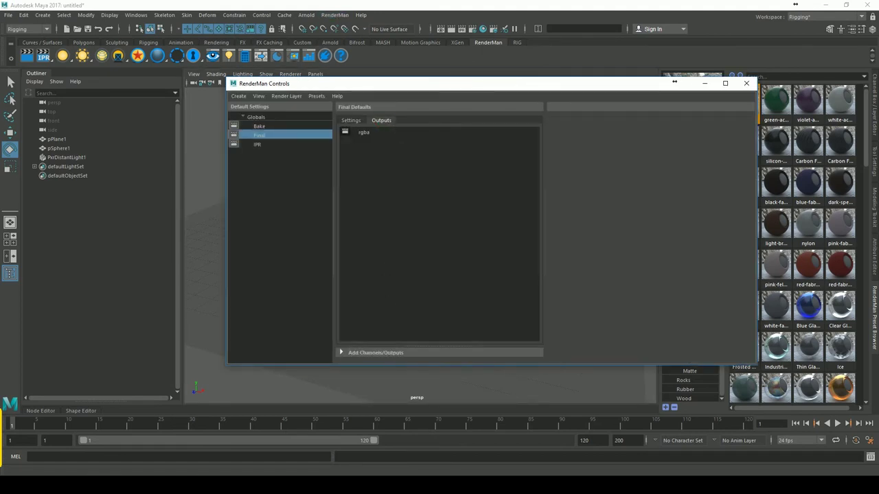
left_click(395, 355)
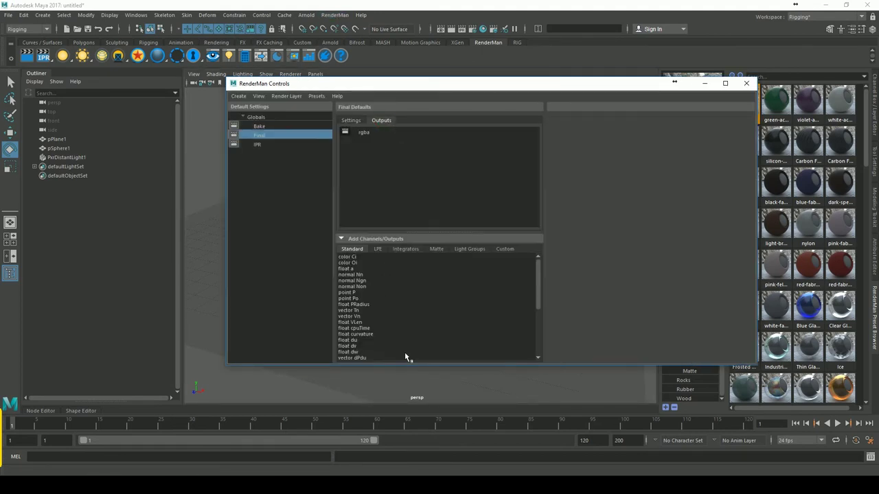
left_click(404, 249)
left_click(378, 250)
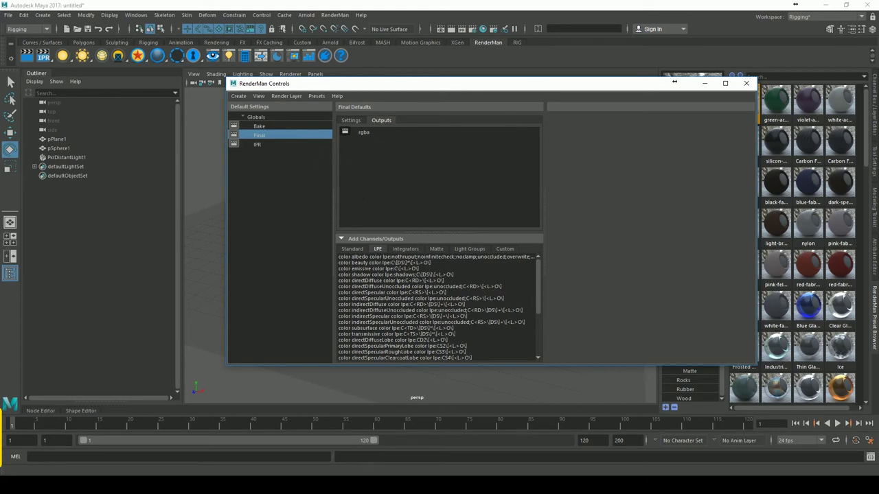
left_click(747, 83)
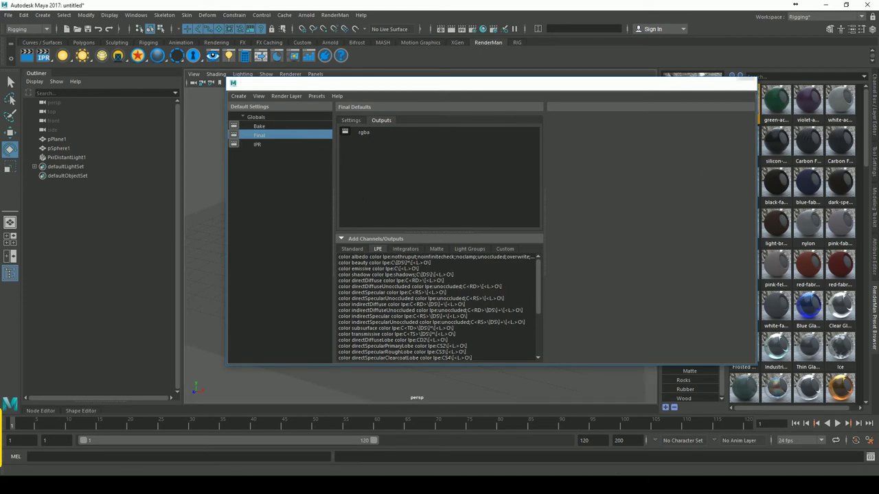
left_click(334, 14)
mouse_move(341, 102)
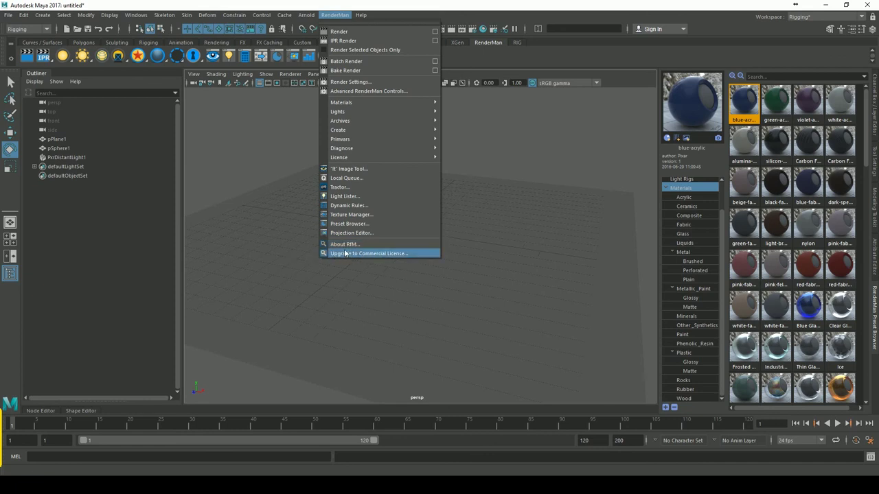
- Dismiss the RenderMan menu and tumble the camera around the sphere, light and plane
left_click(519, 196)
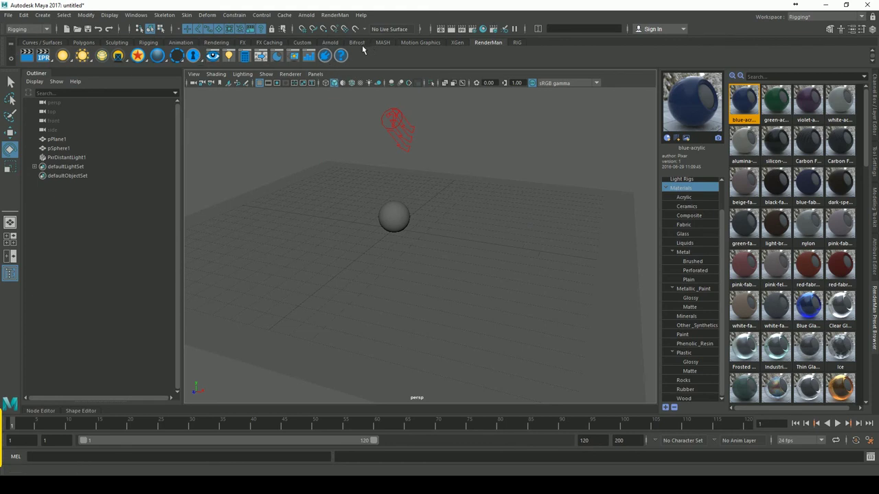
left_click(554, 176)
left_click_drag(484, 224, 468, 281, "alt")
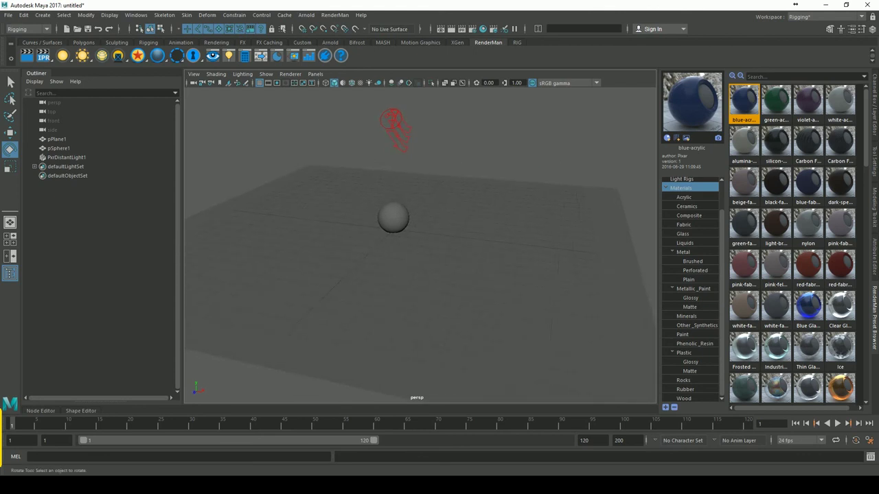